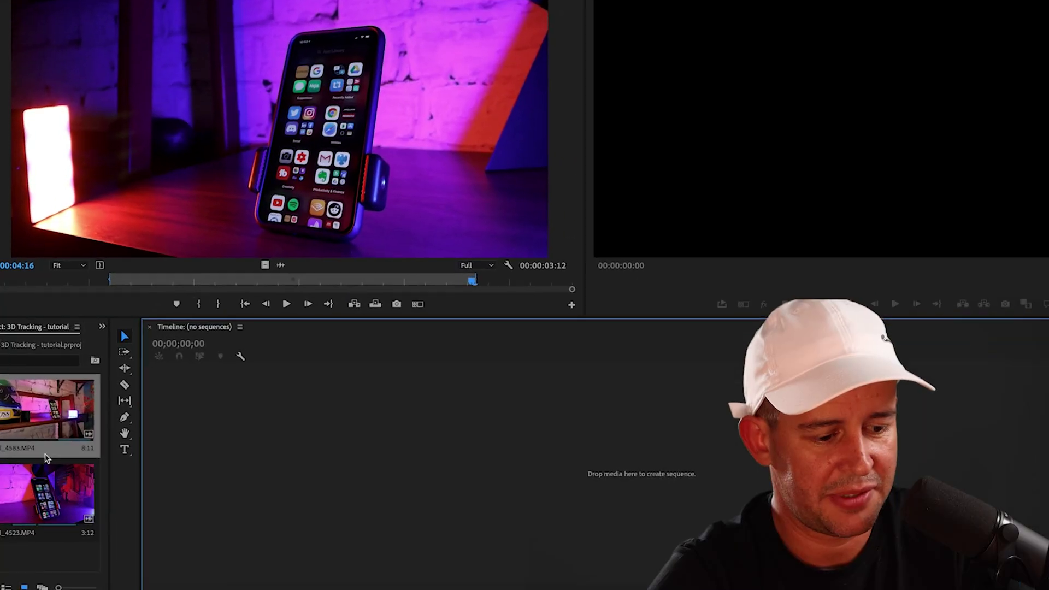
Step: Open the MVI_4523.MP4 phone clip from the Project panel for preview in the Source Monitor
{"action": "left_click", "coordinate": [60, 494]}
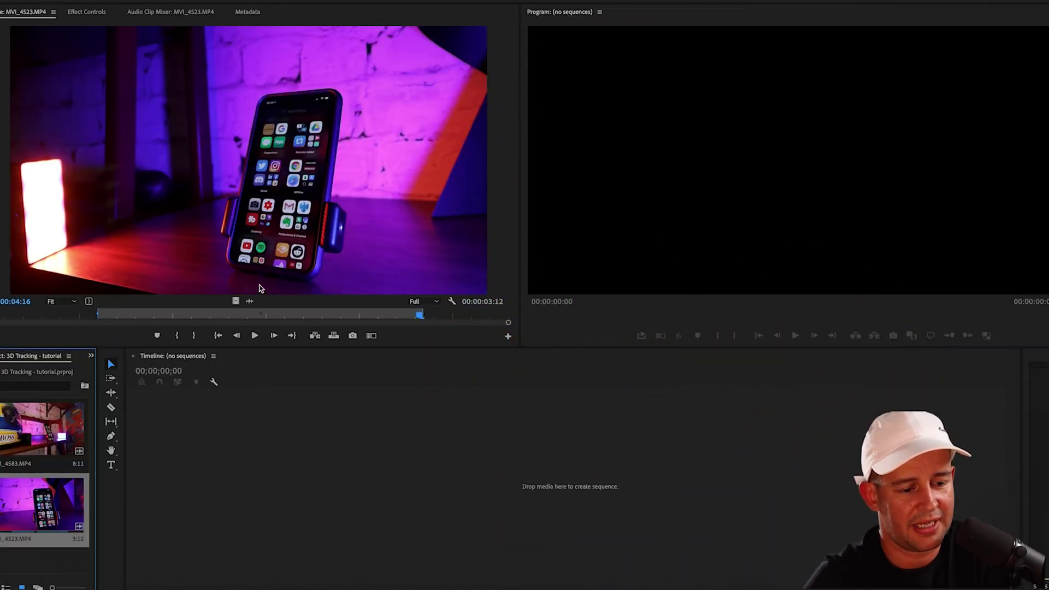
Step: Make an MVI_4523 sequence from the clip's video and cover the frame with a 50%-opacity blue rectangle
{"action": "left_click", "coordinate": [236, 302]}
{"action": "left_click_drag", "start_coordinate": [269, 447], "coordinate": [286, 510]}
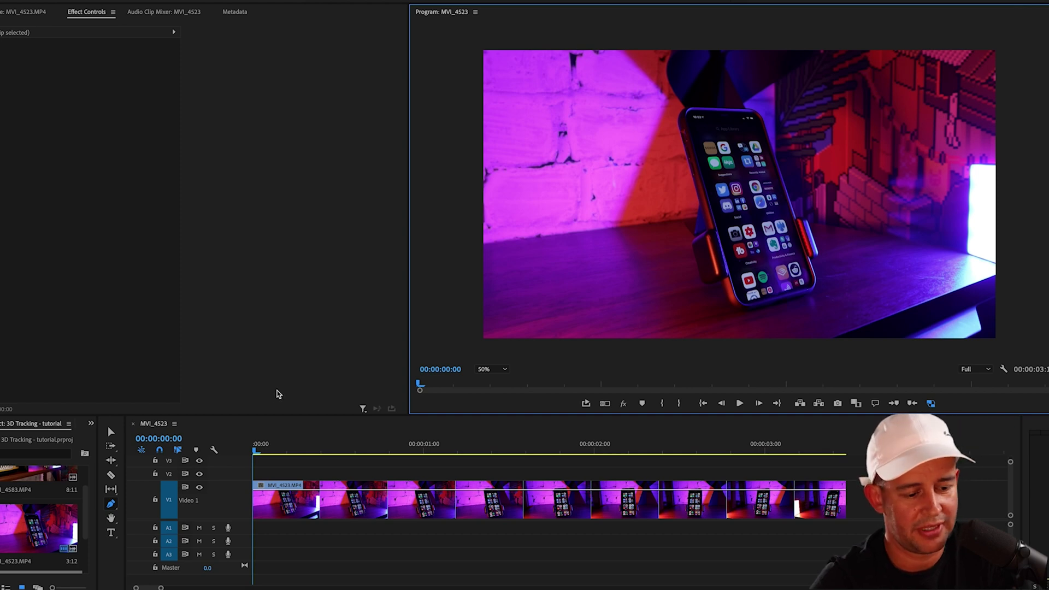
{"action": "left_click", "coordinate": [112, 505]}
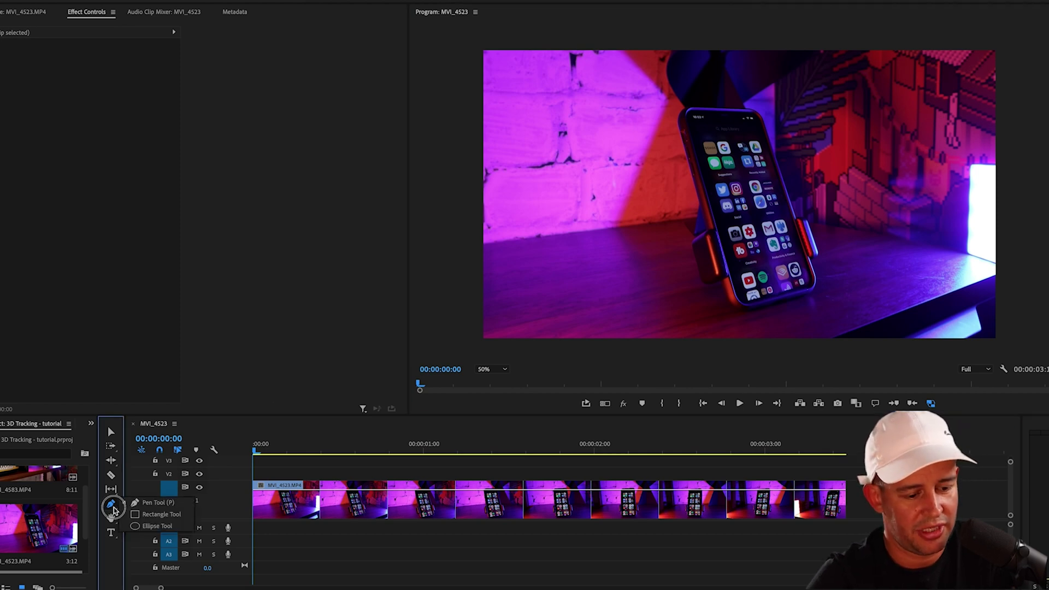
{"action": "left_click", "coordinate": [145, 514]}
{"action": "mouse_move", "coordinate": [483, 51]}
{"action": "left_mouse_down"}
{"action": "mouse_move", "coordinate": [523, 127]}
{"action": "mouse_move", "coordinate": [897, 311]}
{"action": "mouse_move", "coordinate": [998, 339]}
{"action": "left_mouse_up"}
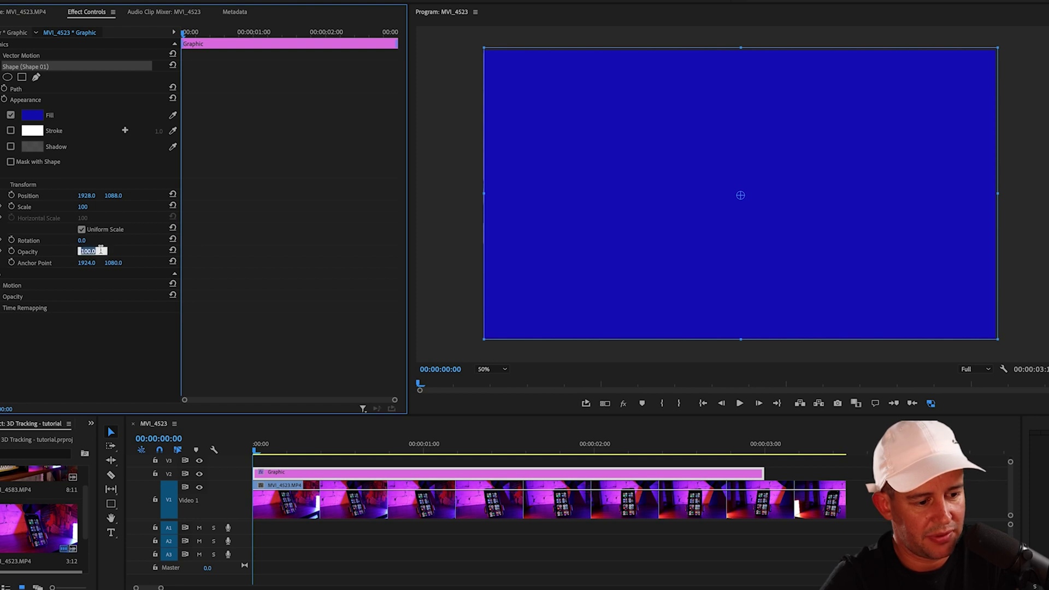
{"action": "key", "text": "Return"}
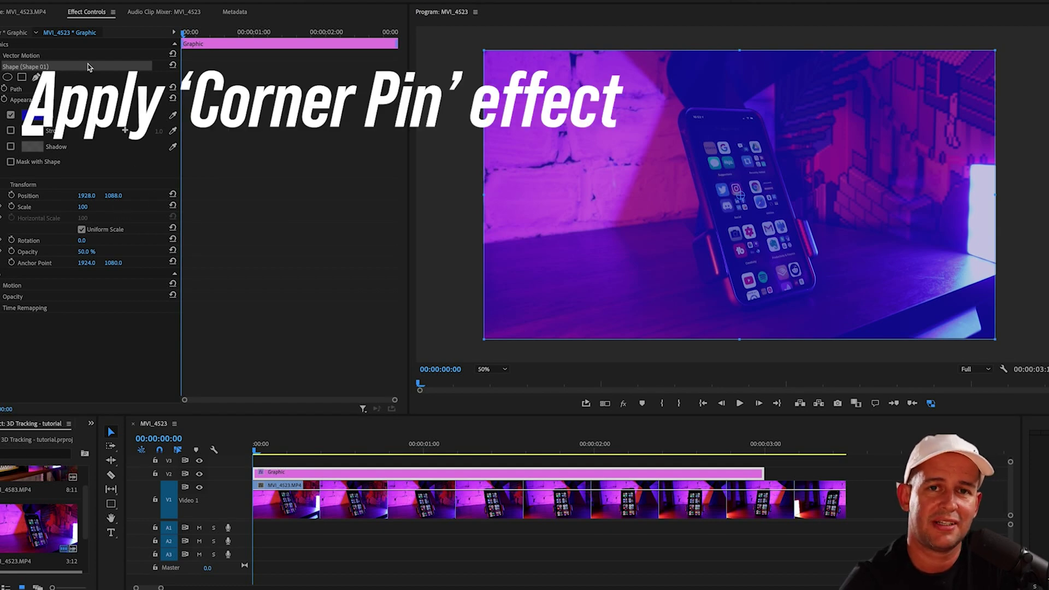
{"action": "left_click", "coordinate": [495, 2]}
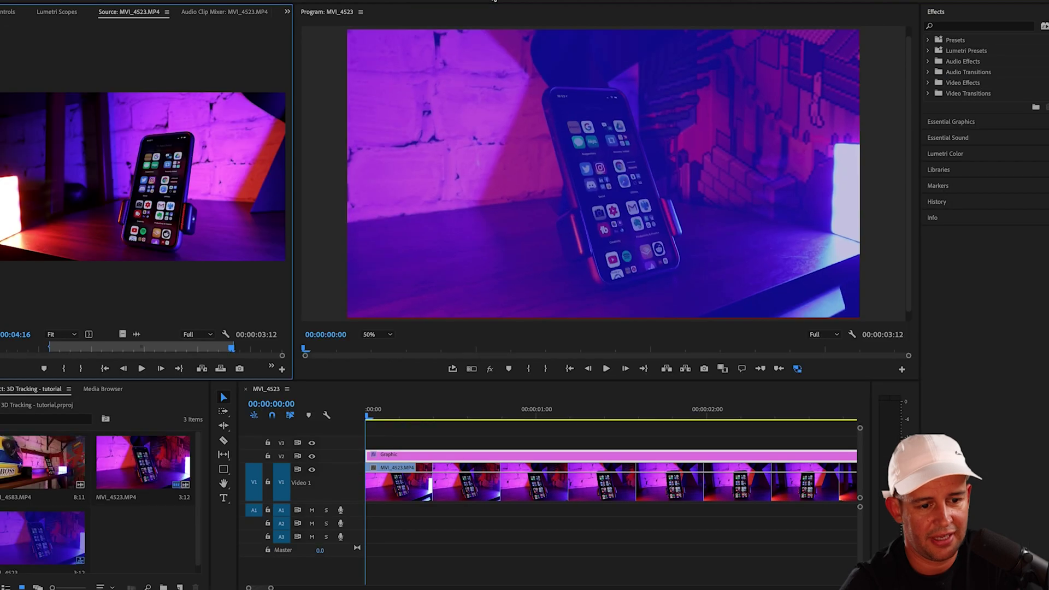
Step: Apply the Corner Pin effect to the Graphic clip and show its corner handles
{"action": "left_click", "coordinate": [963, 26]}
{"action": "type", "text": "corner"}
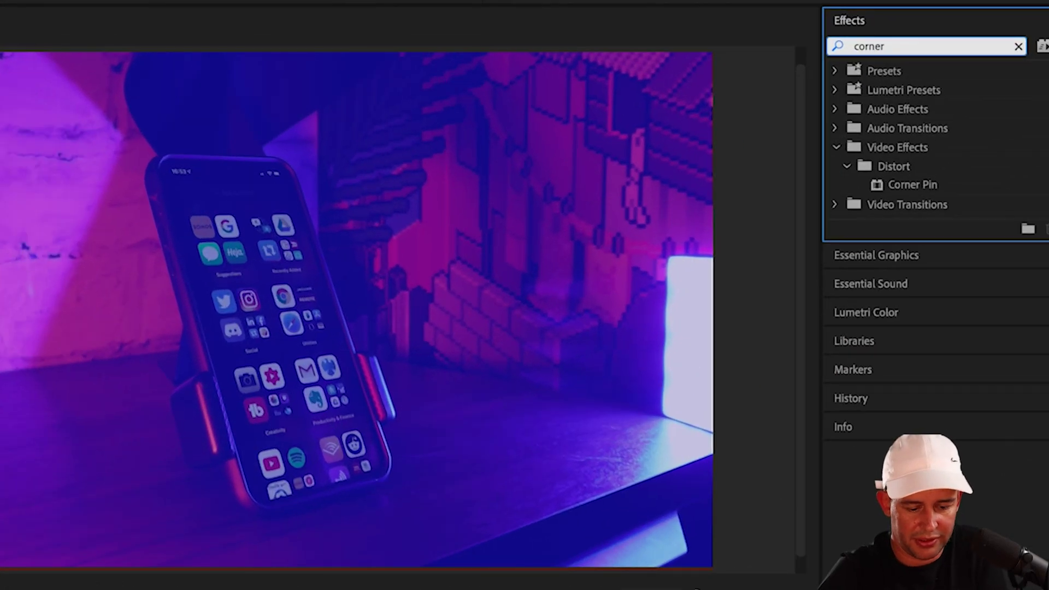
{"action": "left_click", "coordinate": [920, 178]}
{"action": "left_click_drag", "start_coordinate": [919, 185], "coordinate": [191, 384]}
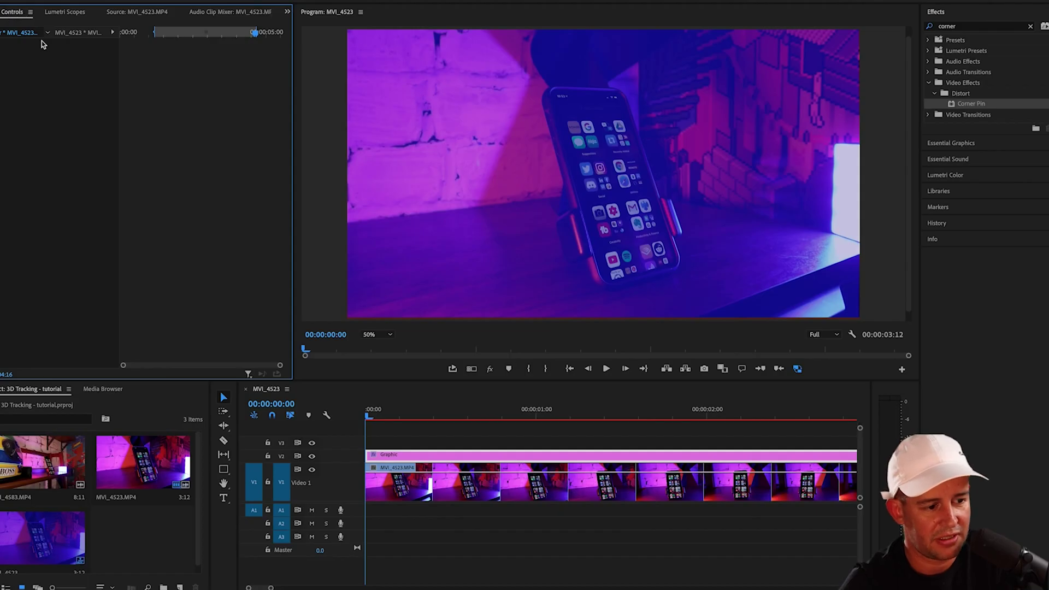
{"action": "left_click", "coordinate": [463, 458]}
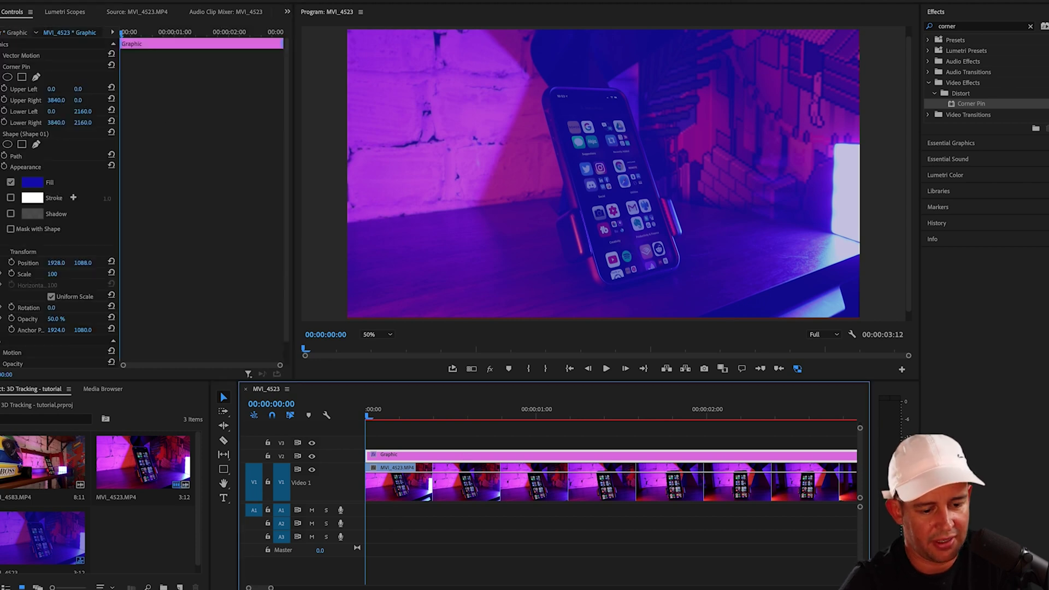
{"action": "left_click", "coordinate": [27, 67]}
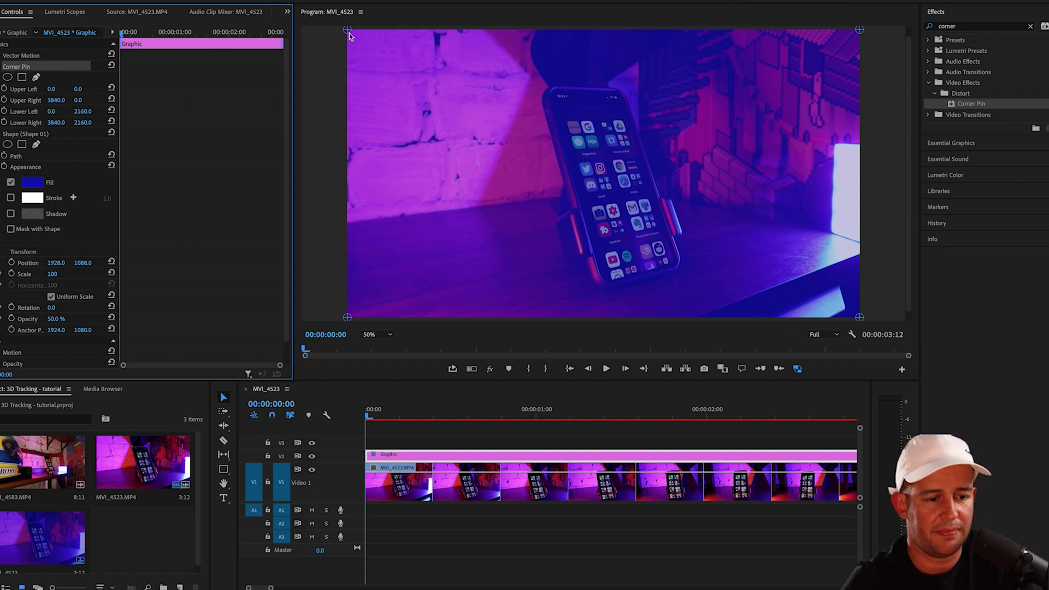
Step: Drag the upper-left, lower-left, upper-right and lower-right Corner Pin handles onto the phone screen's corners
{"action": "left_click_drag", "start_coordinate": [350, 33], "coordinate": [360, 38]}
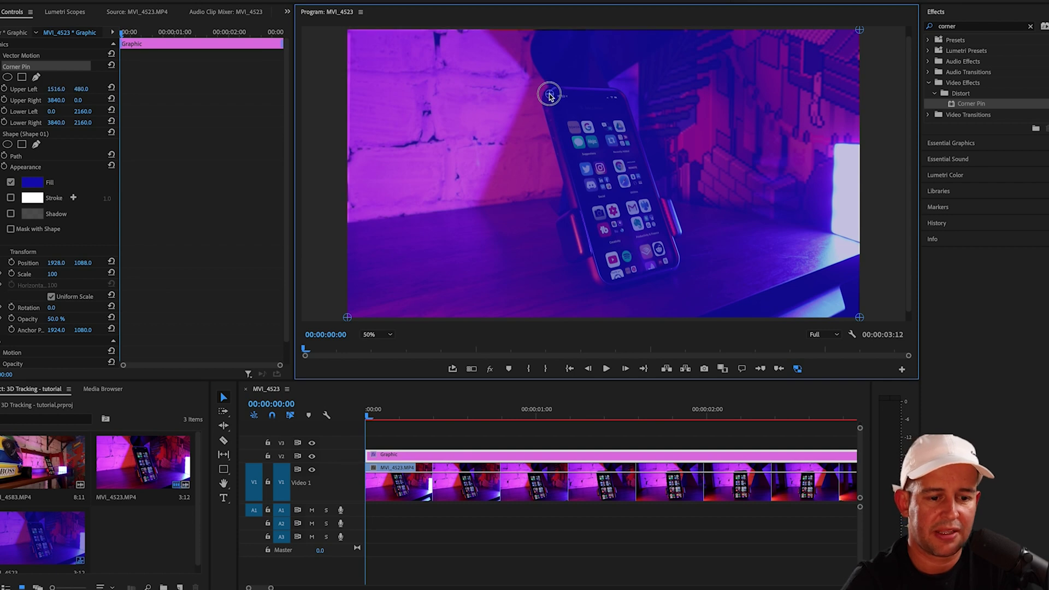
{"action": "left_click_drag", "start_coordinate": [551, 96], "coordinate": [551, 96]}
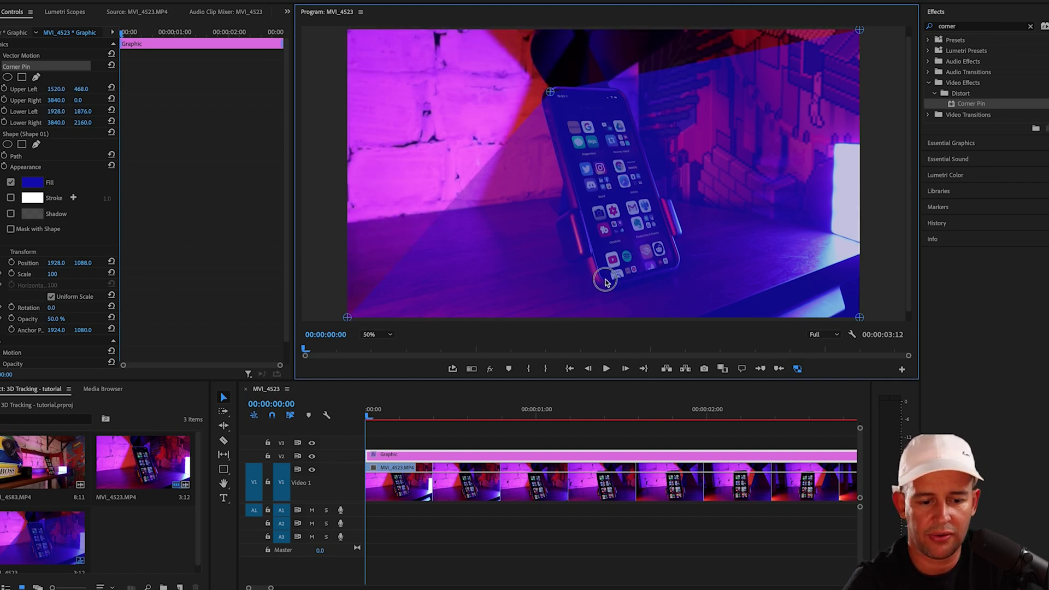
{"action": "left_click_drag", "start_coordinate": [606, 280], "coordinate": [606, 281]}
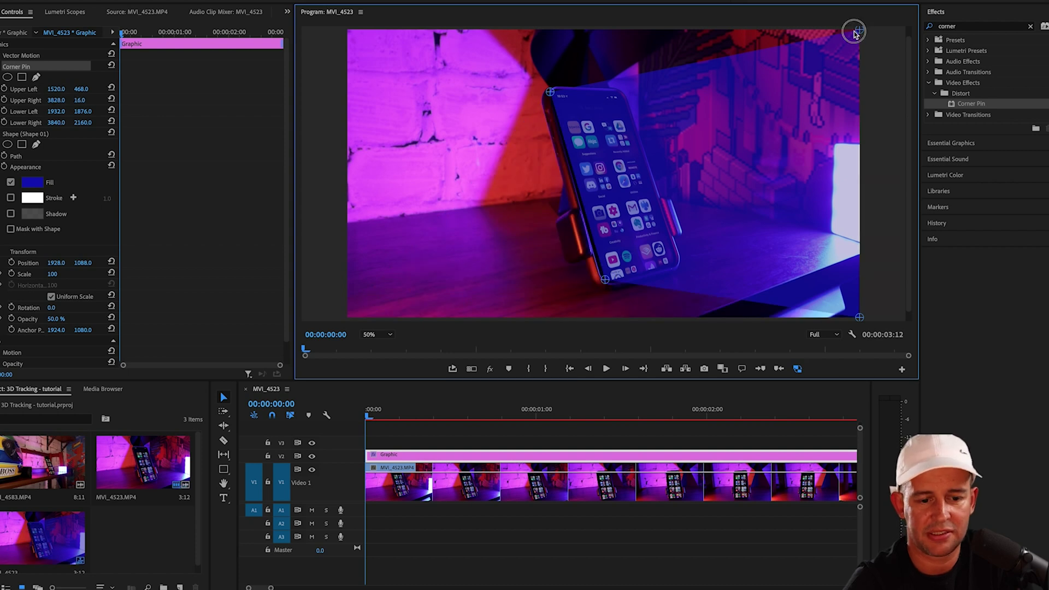
{"action": "left_click_drag", "start_coordinate": [669, 90], "coordinate": [622, 96]}
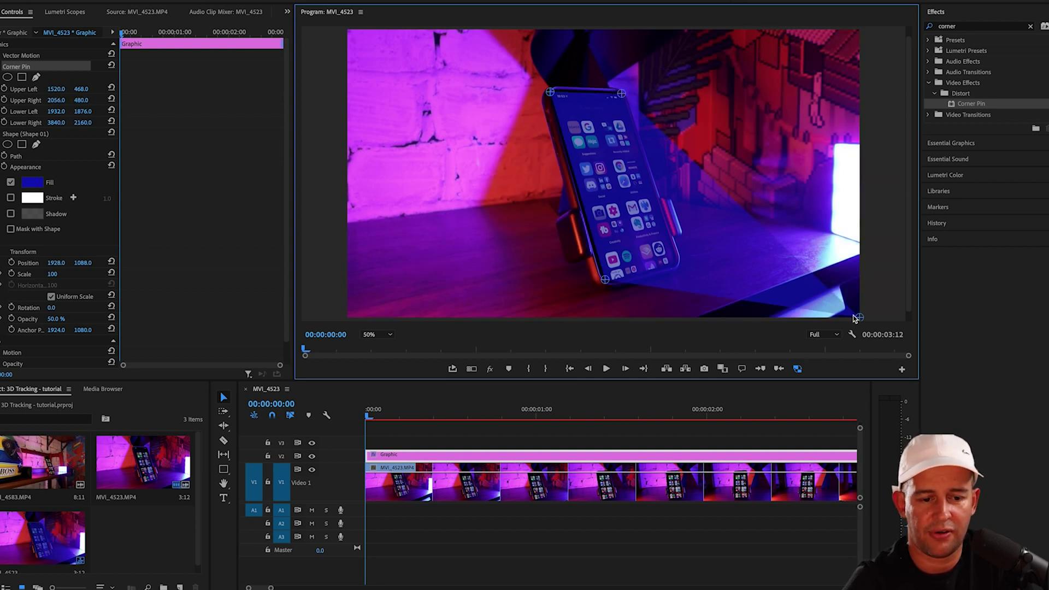
{"action": "left_click_drag", "start_coordinate": [859, 318], "coordinate": [679, 264]}
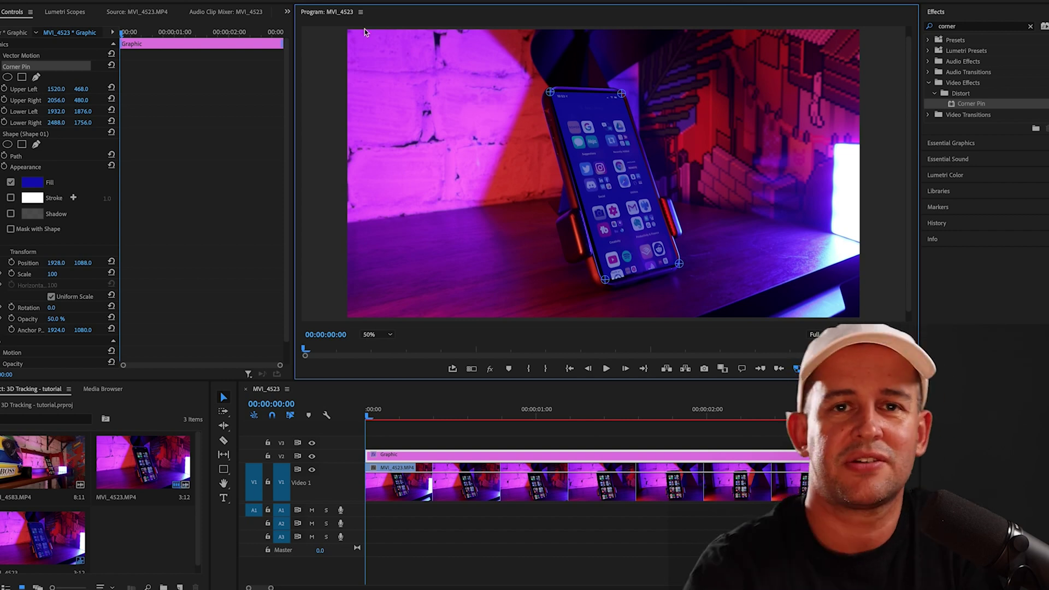
{"action": "left_click", "coordinate": [399, 430]}
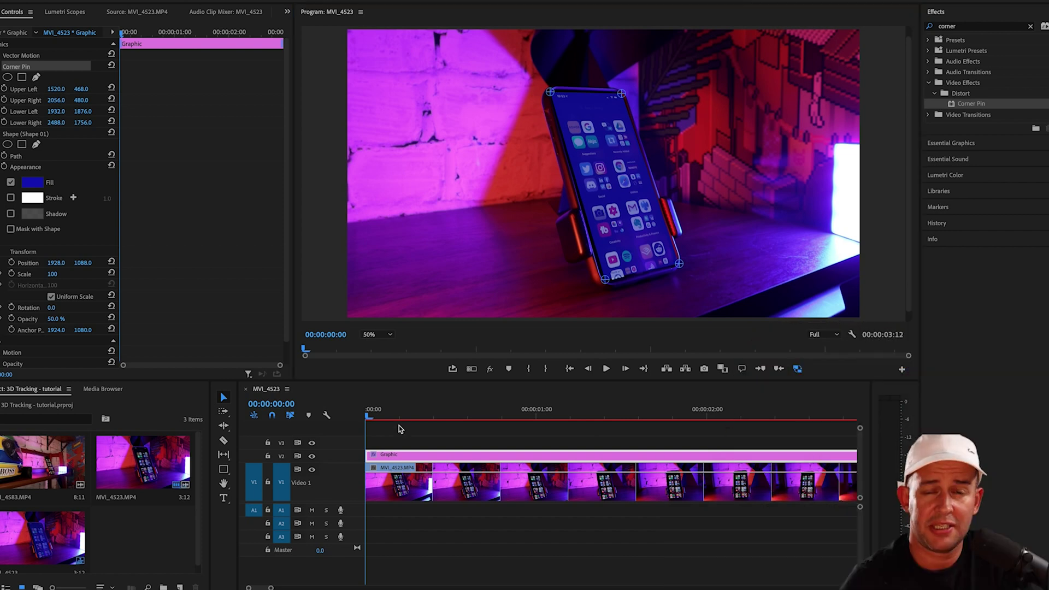
Step: Set Corner Pin corner keyframes at the clip start, then move the playhead to 00:00:02:24
{"action": "left_click", "coordinate": [368, 418]}
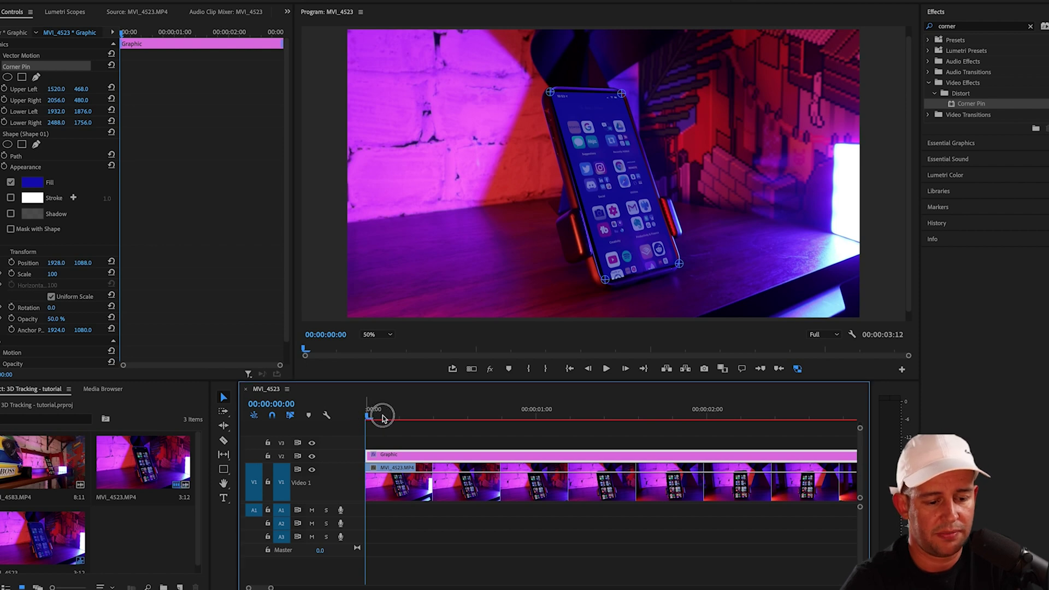
{"action": "left_click", "coordinate": [123, 37]}
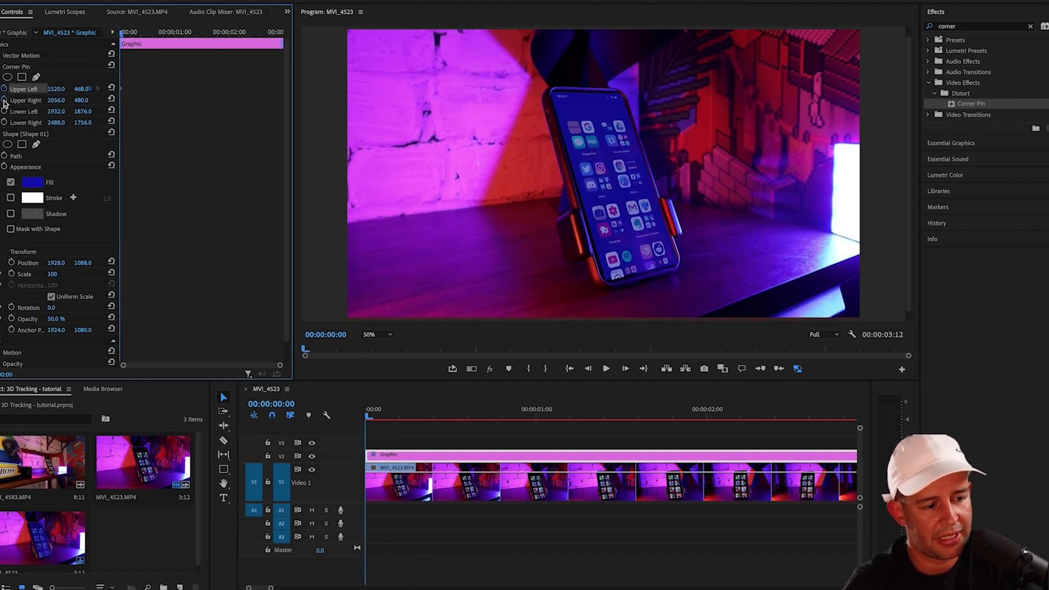
{"action": "left_click", "coordinate": [4, 101]}
{"action": "left_click", "coordinate": [4, 111]}
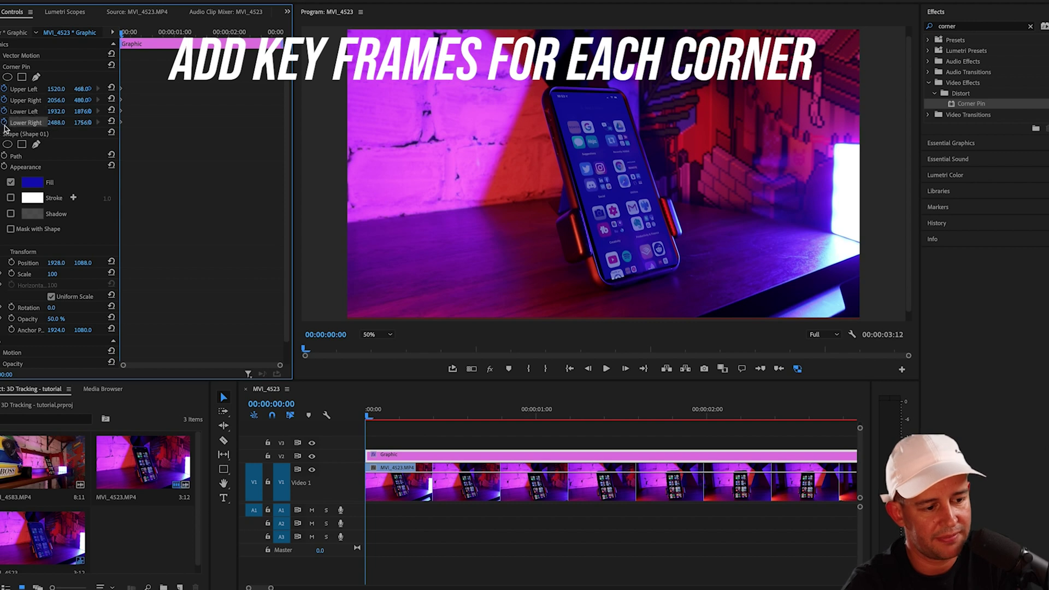
{"action": "left_click_drag", "start_coordinate": [121, 33], "coordinate": [292, 47]}
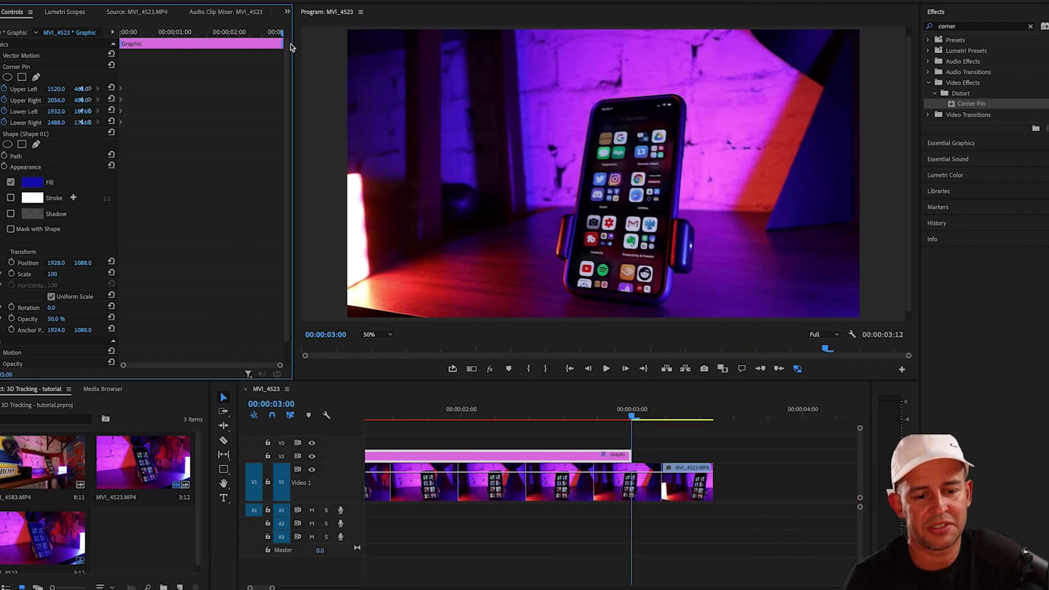
{"action": "key", "text": "Left"}
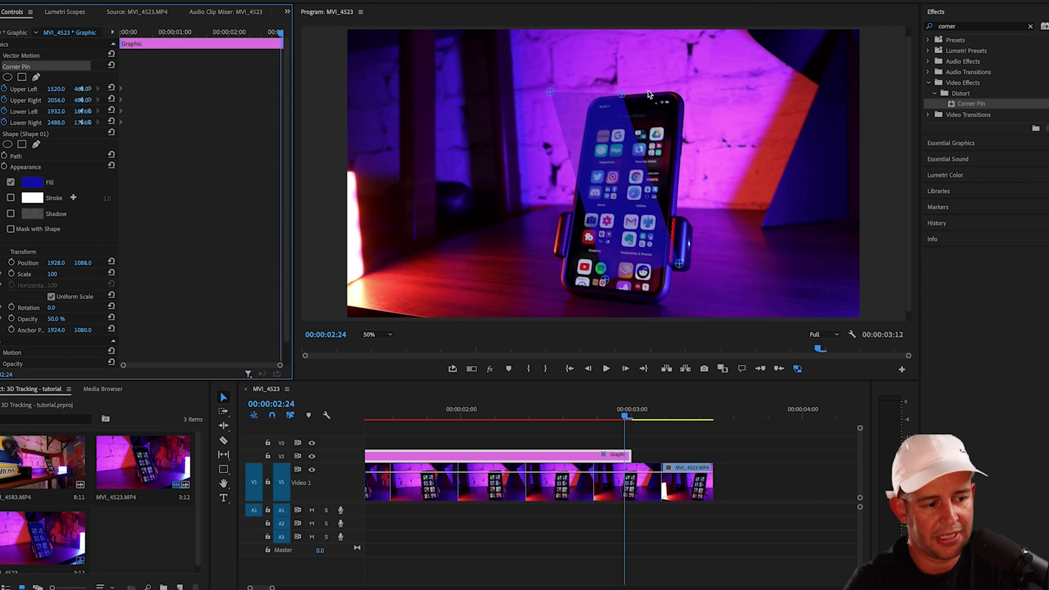
Step: Realign the upper-right and upper-left corners with the phone at 00:00:02:24, then play back
{"action": "left_click_drag", "start_coordinate": [625, 97], "coordinate": [674, 101]}
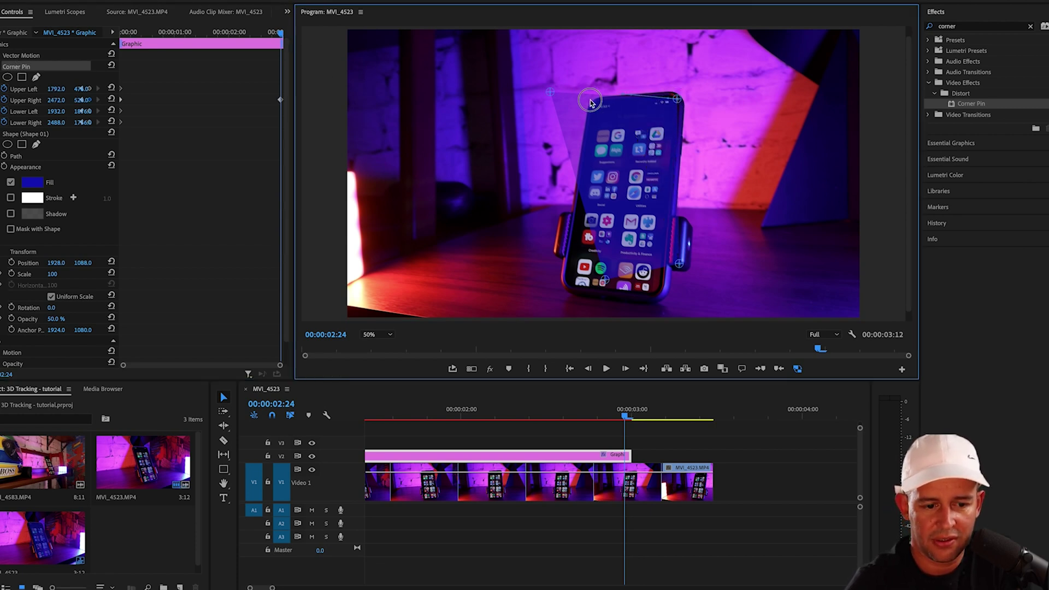
{"action": "left_click_drag", "start_coordinate": [591, 101], "coordinate": [596, 104]}
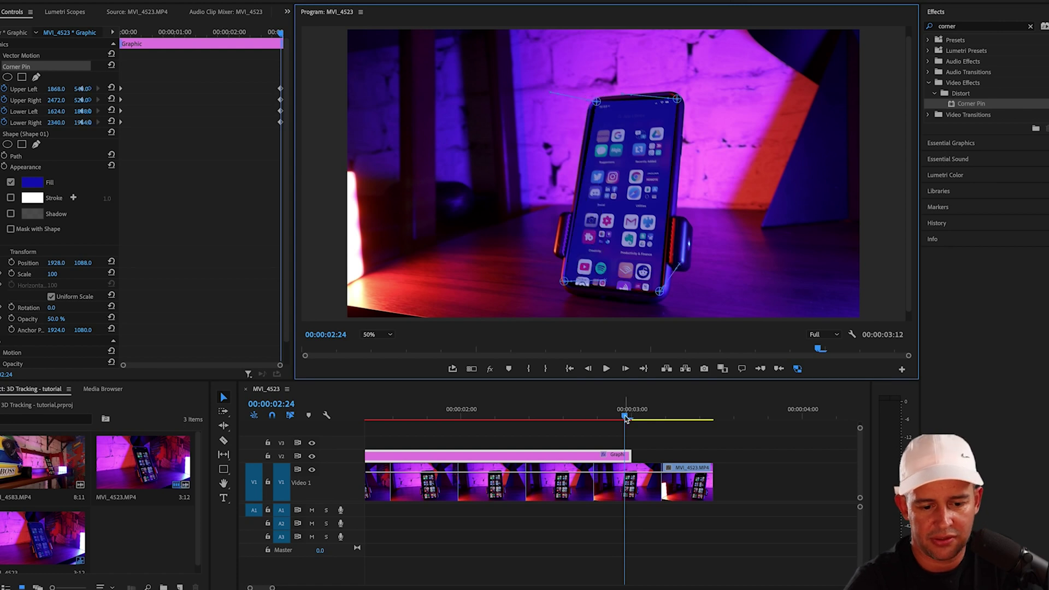
{"action": "left_click_drag", "start_coordinate": [607, 413], "coordinate": [361, 417]}
{"action": "key", "text": "space"}
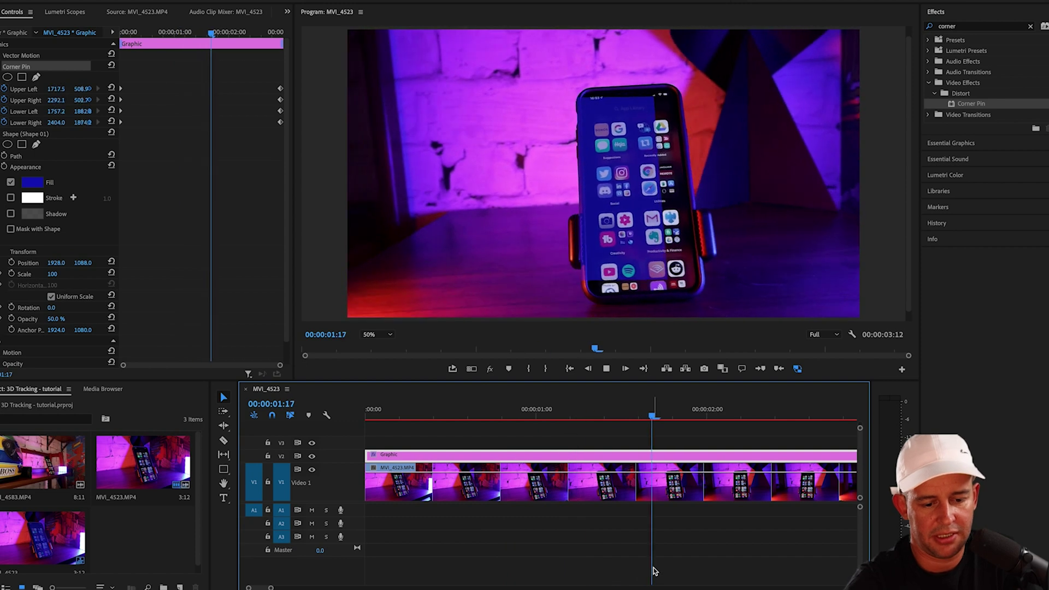
Step: At 00:00:01:16, pull the upper-right and upper-left corners back onto the phone and replay
{"action": "key", "text": "minus"}
{"action": "left_click", "coordinate": [529, 418]}
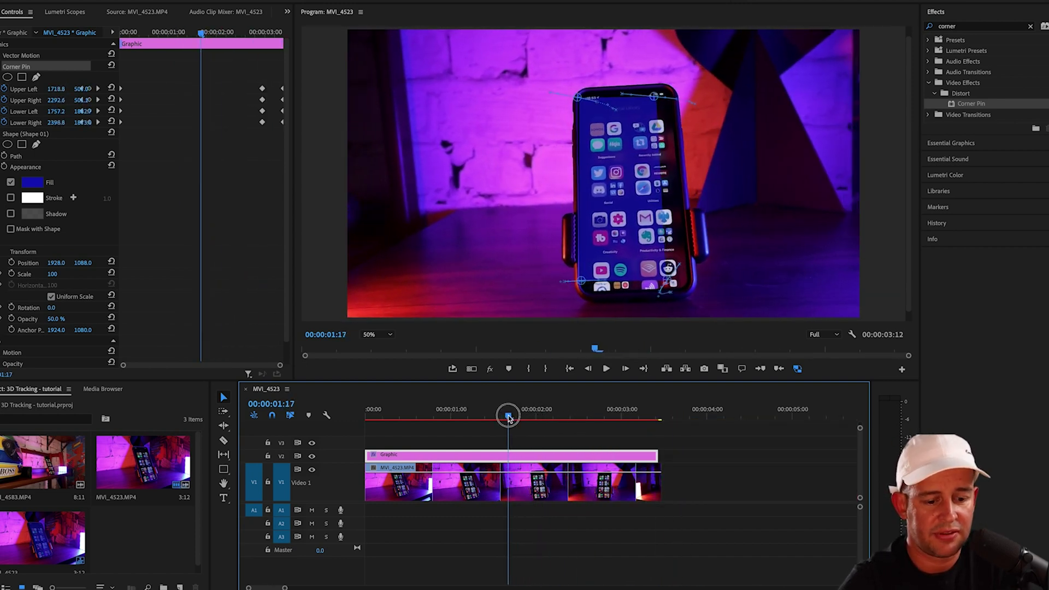
{"action": "left_click_drag", "start_coordinate": [508, 418], "coordinate": [507, 418]}
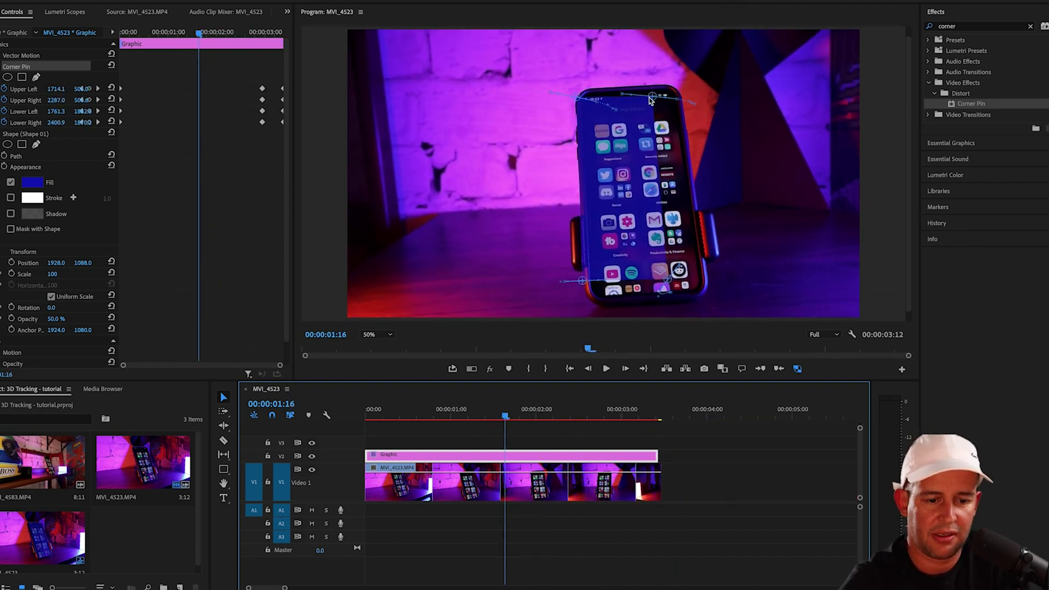
{"action": "left_click_drag", "start_coordinate": [650, 98], "coordinate": [679, 92]}
{"action": "left_click_drag", "start_coordinate": [583, 102], "coordinate": [587, 92]}
{"action": "left_click", "coordinate": [606, 369]}
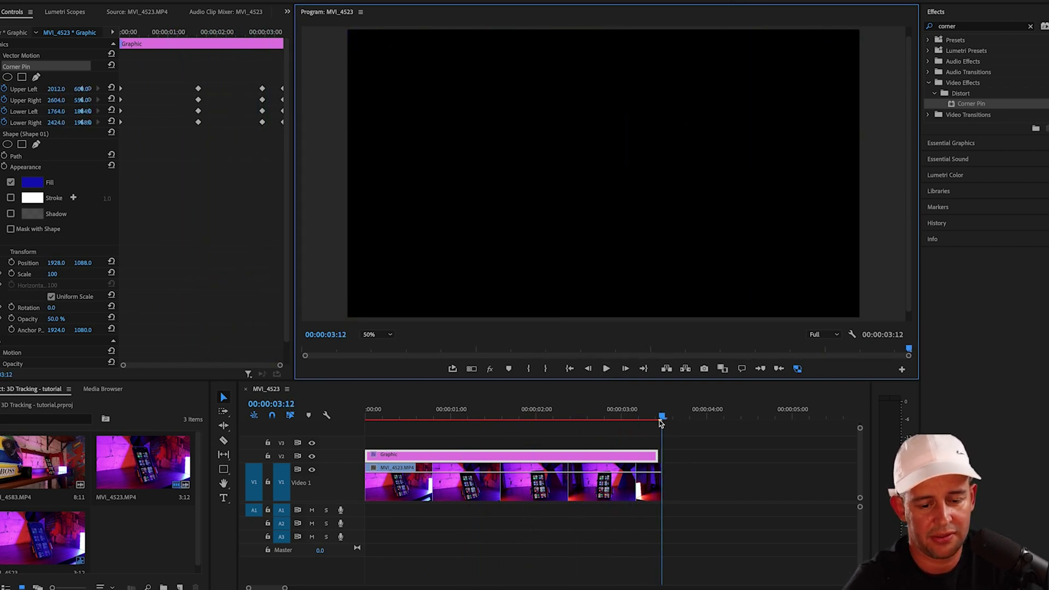
Step: At 00:00:00:00, disable Corner Pin and start a new text box over the phone
{"action": "left_click_drag", "start_coordinate": [663, 420], "coordinate": [363, 421]}
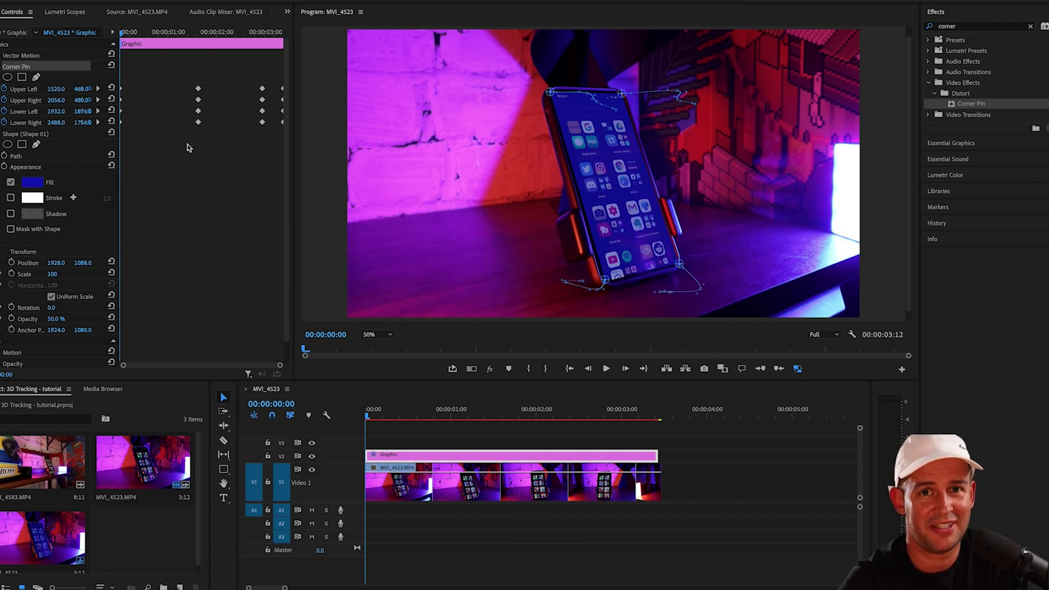
{"action": "key", "text": "shift+3"}
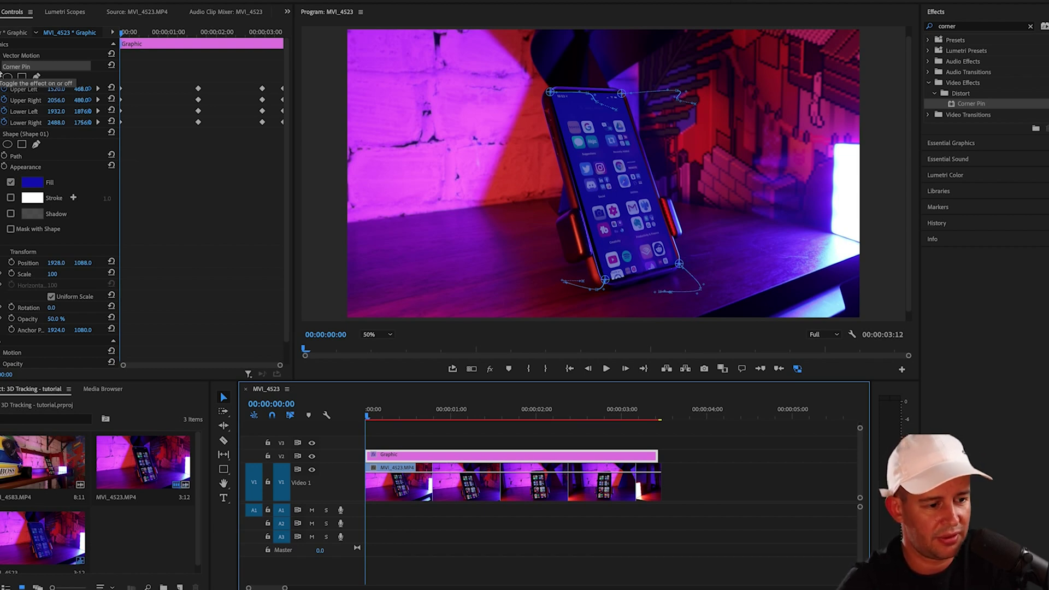
{"action": "left_click", "coordinate": [2, 75]}
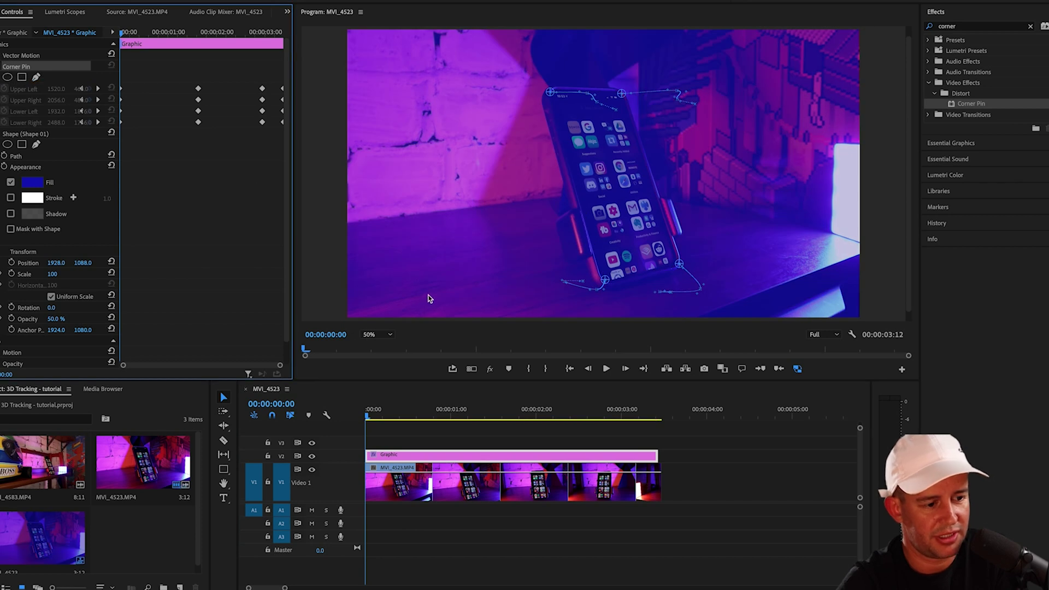
{"action": "left_click", "coordinate": [224, 498]}
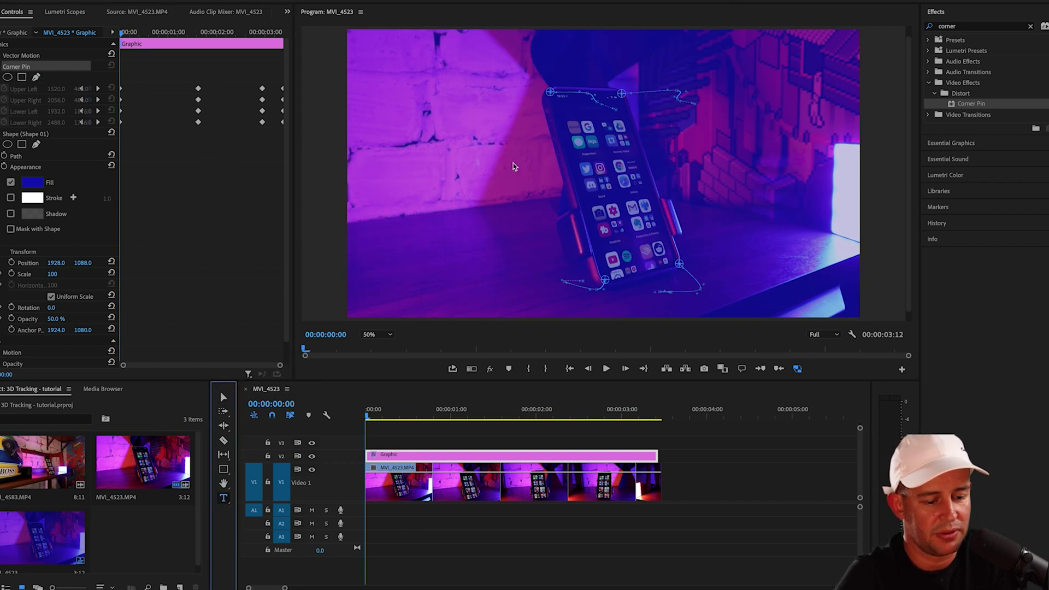
{"action": "left_click", "coordinate": [576, 171]}
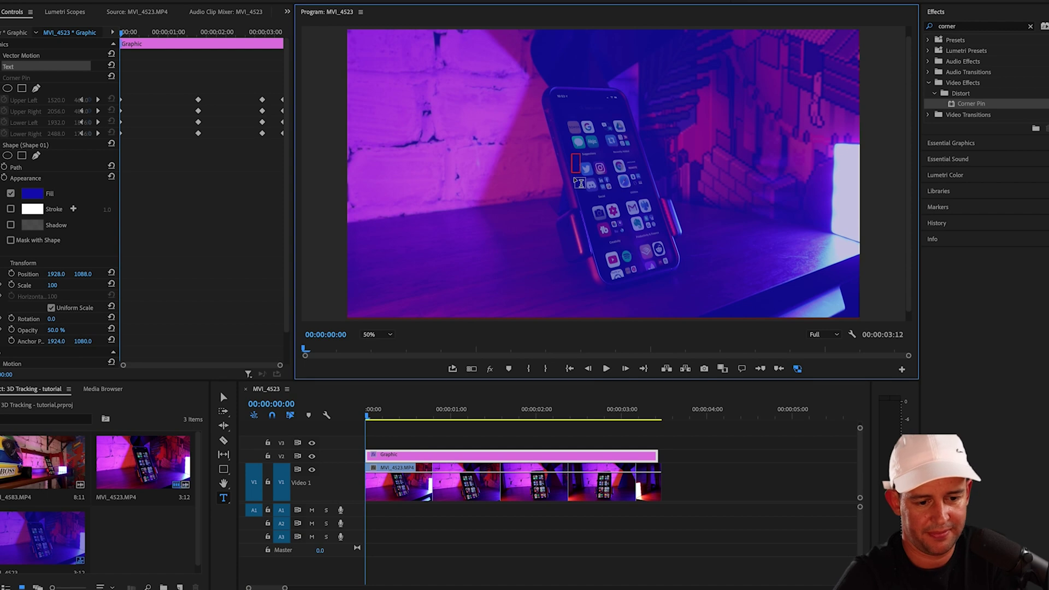
Step: Type 'iPhone 11 Pro iOS 14', centre it at size 420, position it over the phone, and set leading to -117
{"action": "type", "text": "iPhone 11 Pro "}
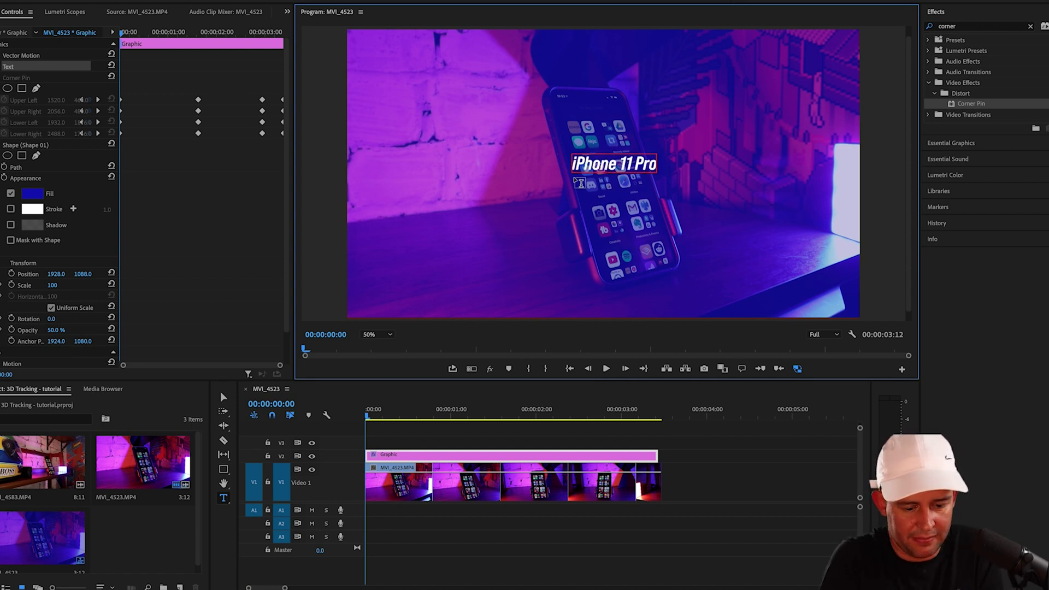
{"action": "type", "text": "iOS 14"}
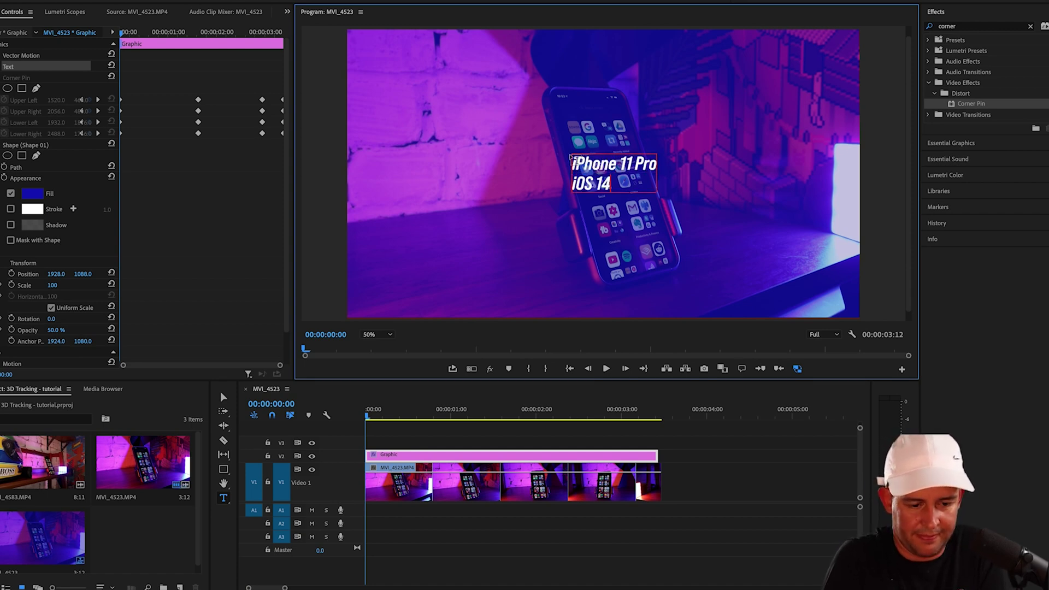
{"action": "left_click", "coordinate": [26, 133]}
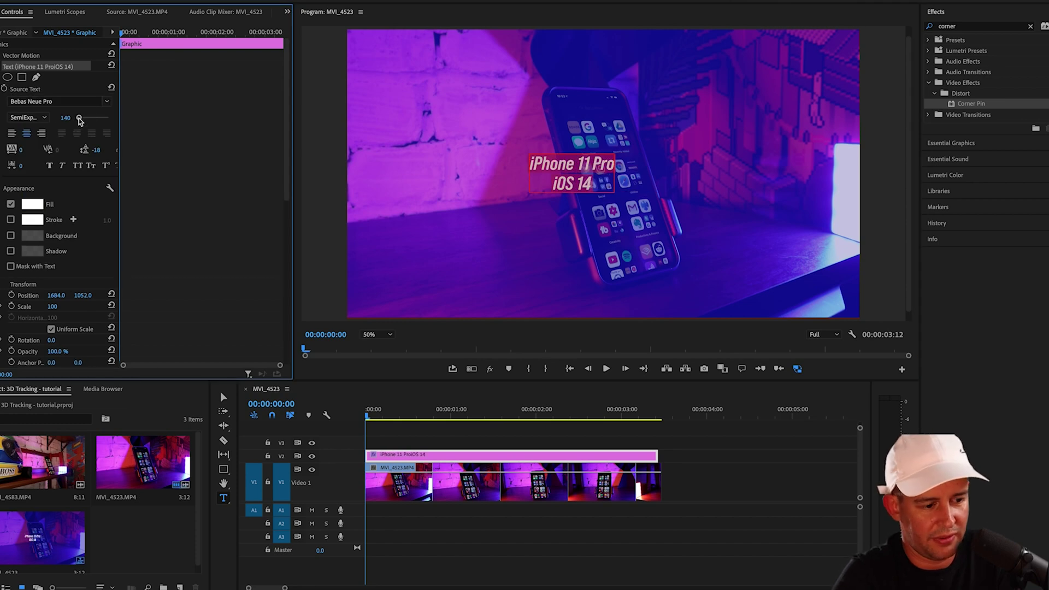
{"action": "left_click_drag", "start_coordinate": [80, 120], "coordinate": [85, 122]}
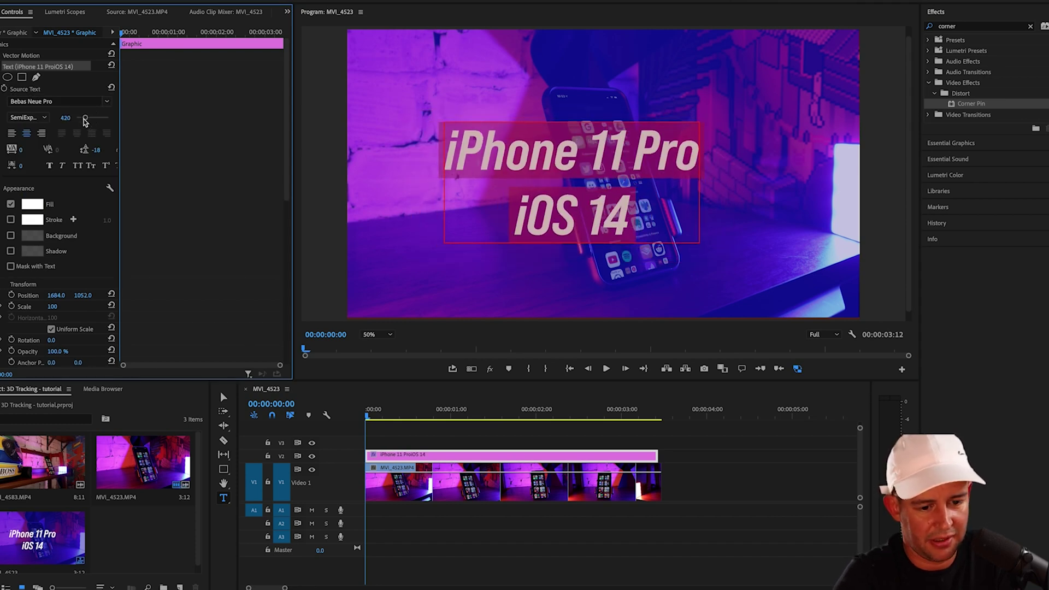
{"action": "key", "text": "v"}
{"action": "left_click_drag", "start_coordinate": [585, 175], "coordinate": [618, 186]}
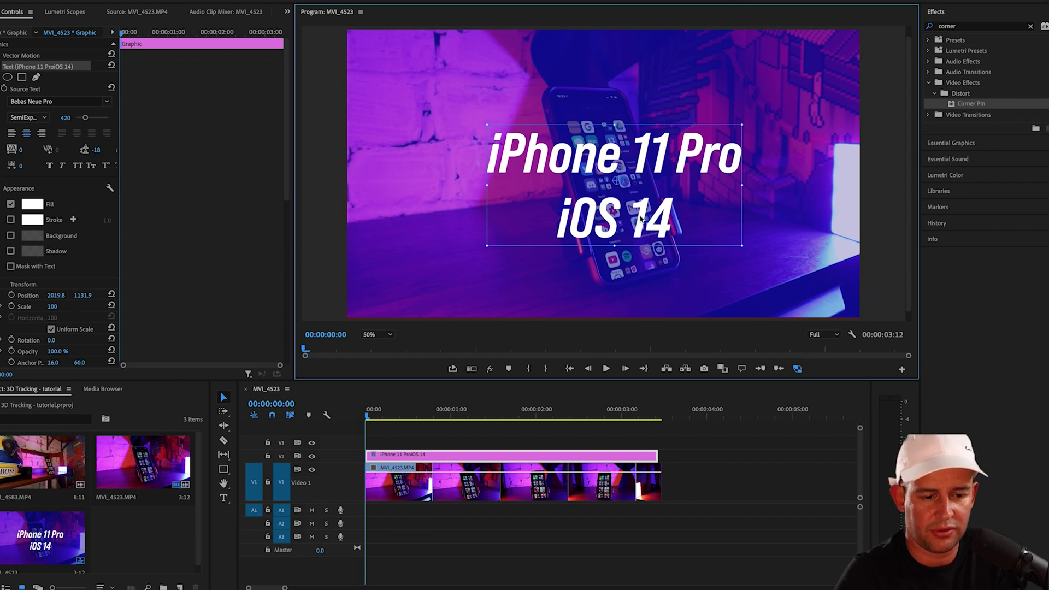
{"action": "left_click_drag", "start_coordinate": [634, 220], "coordinate": [636, 221]}
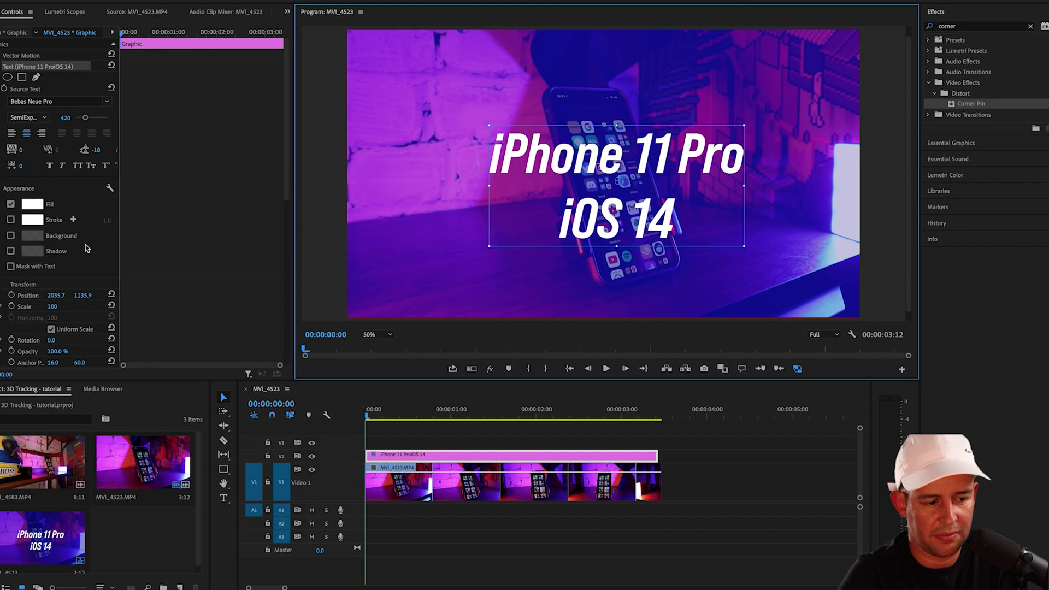
{"action": "left_click_drag", "start_coordinate": [96, 149], "coordinate": [613, 181]}
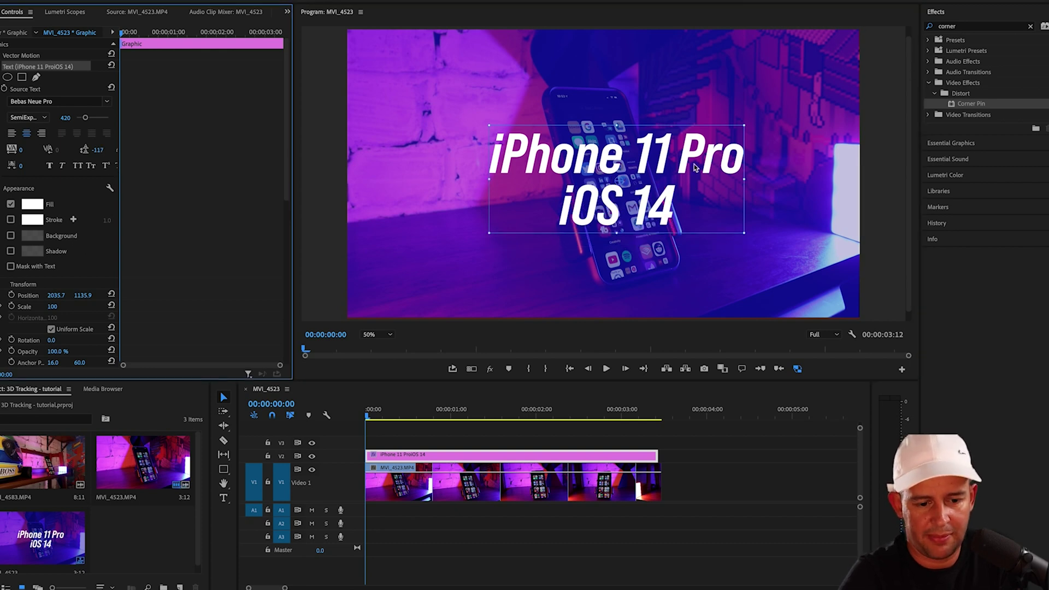
Step: Move Corner Pin above the Text layer in Effect Controls and re-enable it
{"action": "left_click", "coordinate": [2, 66]}
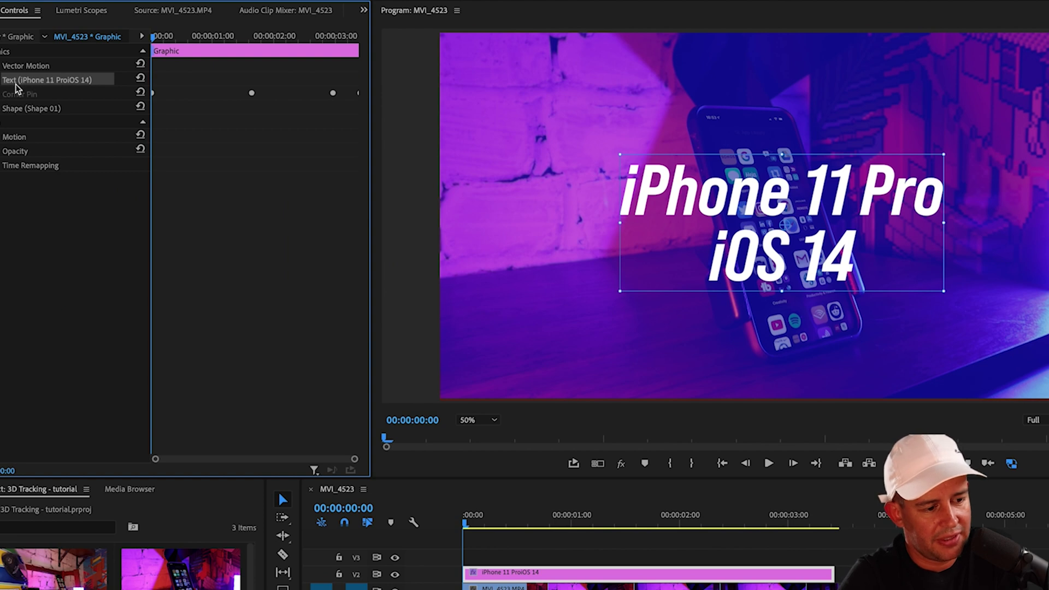
{"action": "left_click", "coordinate": [36, 110]}
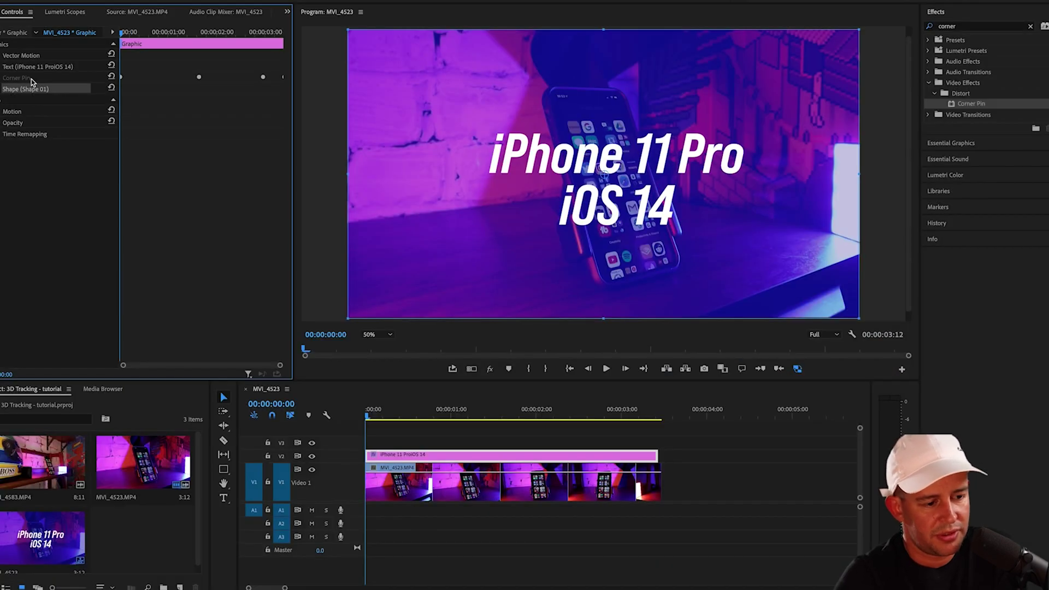
{"action": "left_click", "coordinate": [37, 95]}
{"action": "left_click_drag", "start_coordinate": [31, 82], "coordinate": [34, 66]}
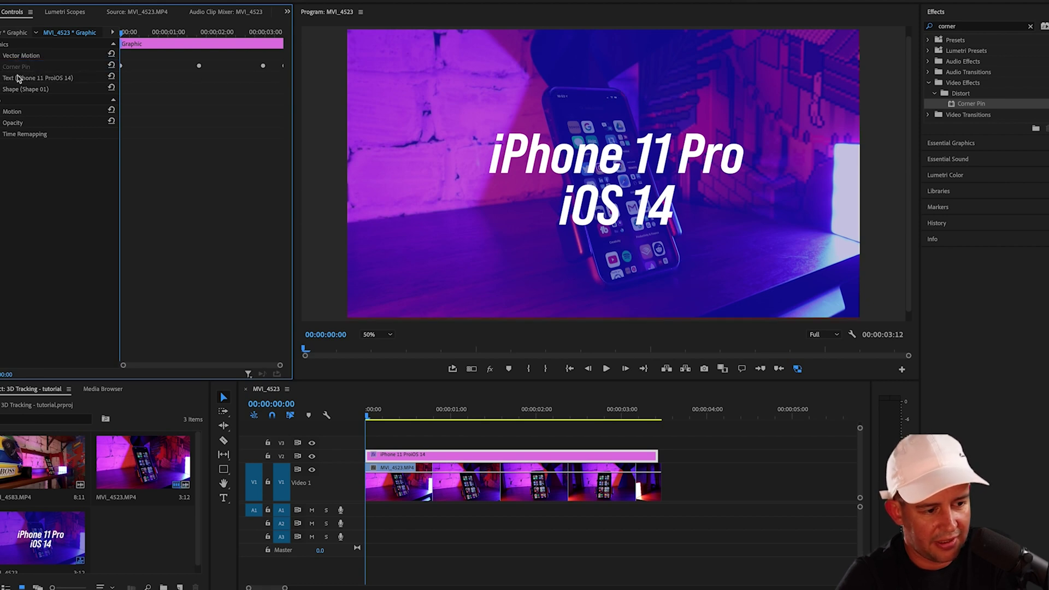
{"action": "left_click", "coordinate": [24, 79]}
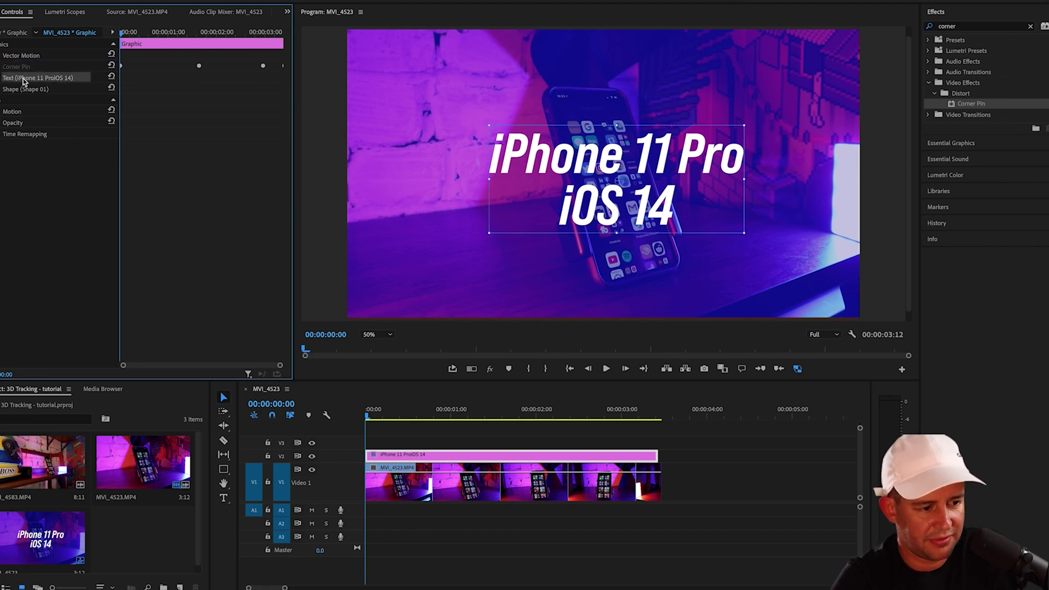
{"action": "left_click", "coordinate": [1, 67]}
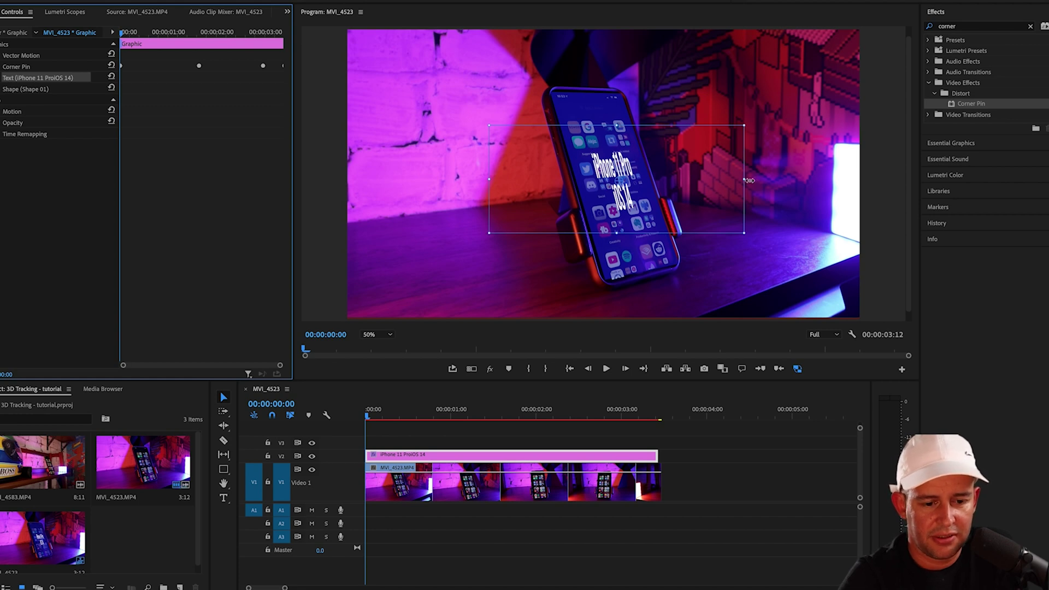
Step: Enlarge the title to fill the phone screen, hide the blue shape, and play it back
{"action": "left_click_drag", "start_coordinate": [746, 180], "coordinate": [780, 175]}
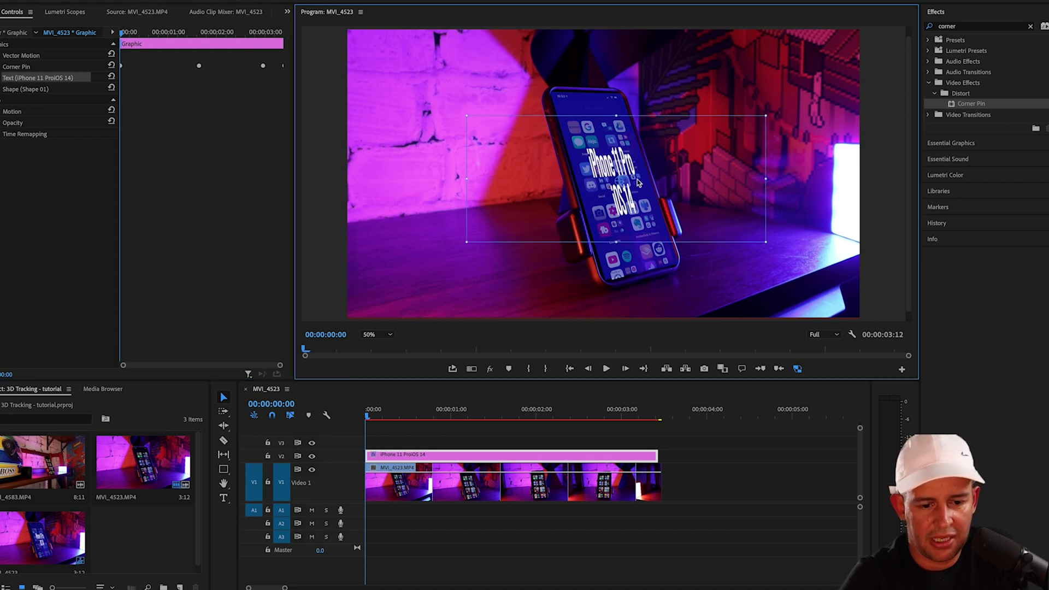
{"action": "left_click_drag", "start_coordinate": [767, 178], "coordinate": [822, 170]}
{"action": "left_click", "coordinate": [17, 154]}
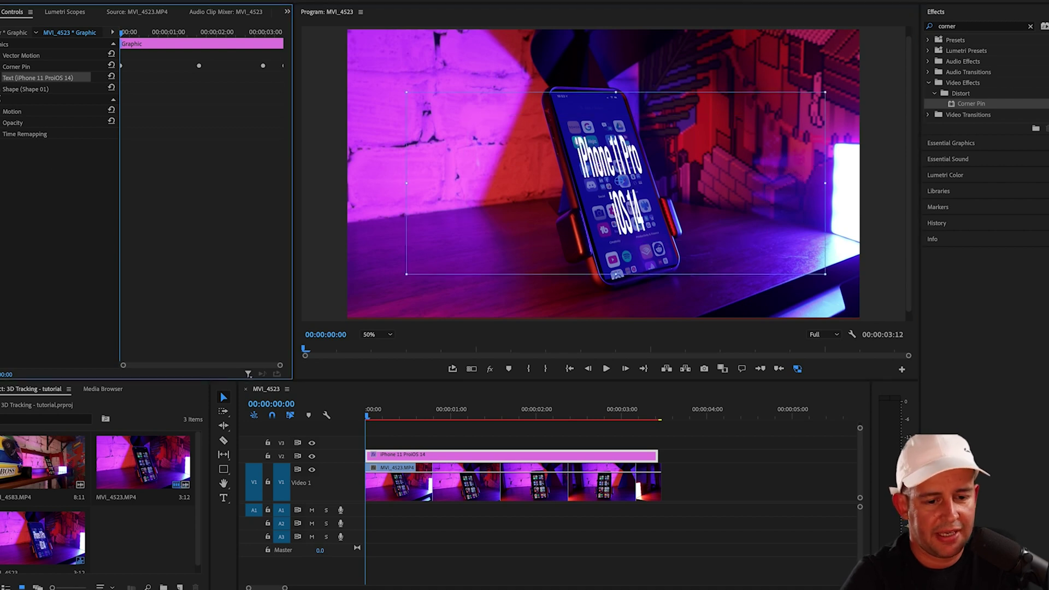
{"action": "left_click", "coordinate": [2, 89]}
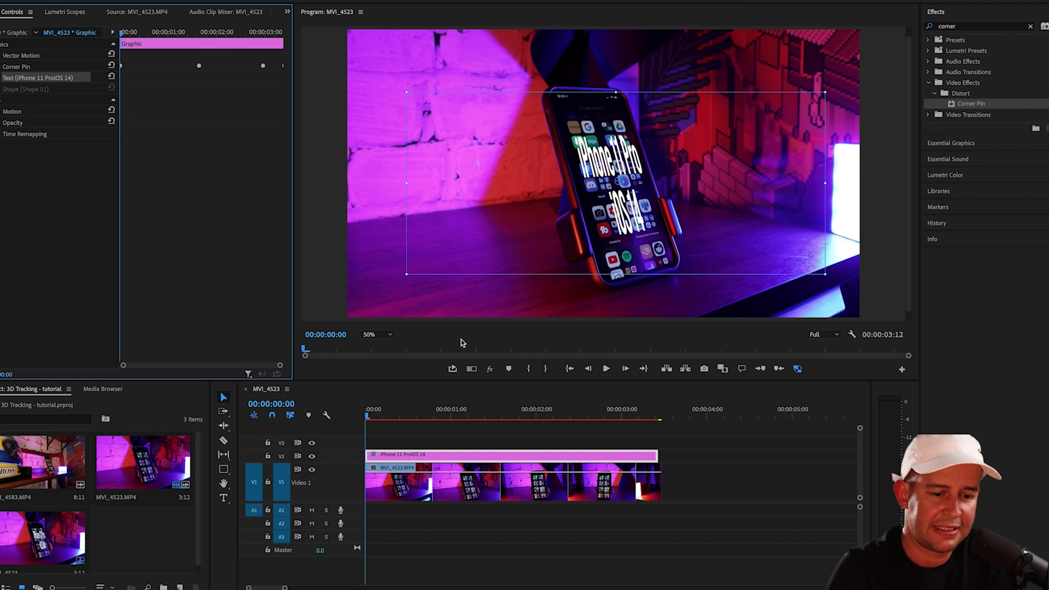
{"action": "left_click", "coordinate": [606, 369]}
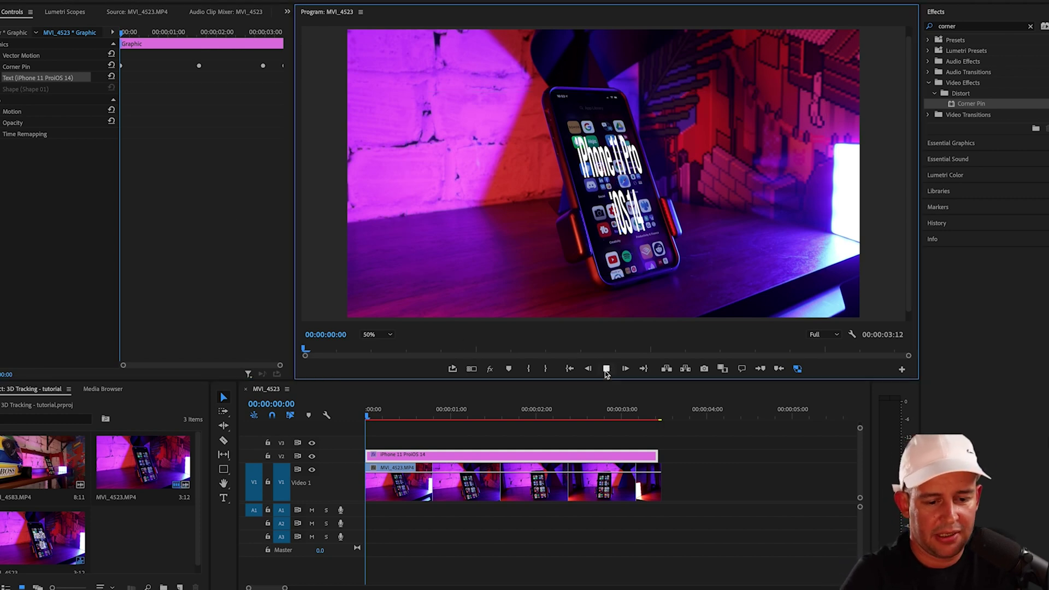
{"action": "mouse_move", "coordinate": [372, 418]}
{"action": "left_mouse_down"}
{"action": "mouse_move", "coordinate": [528, 424]}
{"action": "mouse_move", "coordinate": [363, 433]}
{"action": "mouse_move", "coordinate": [375, 428]}
{"action": "left_mouse_up"}
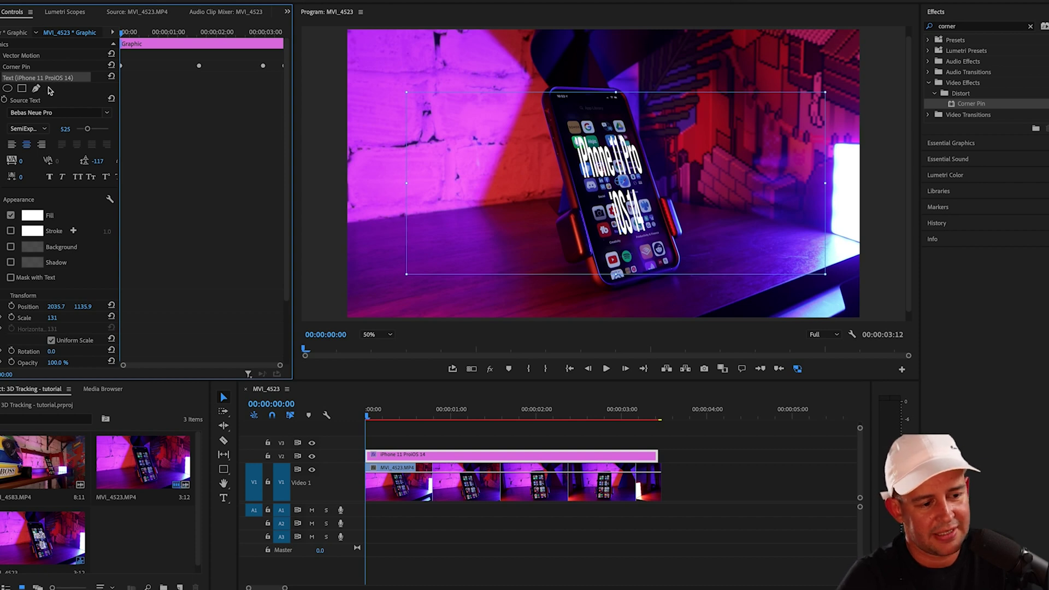
Step: Keyframe the title's Position at the first frame and add a keyframe at frame 24 (2035.7, 1135.9)
{"action": "scroll", "coordinate": [28, 308], "scroll_direction": "down", "scroll_amount": 2}
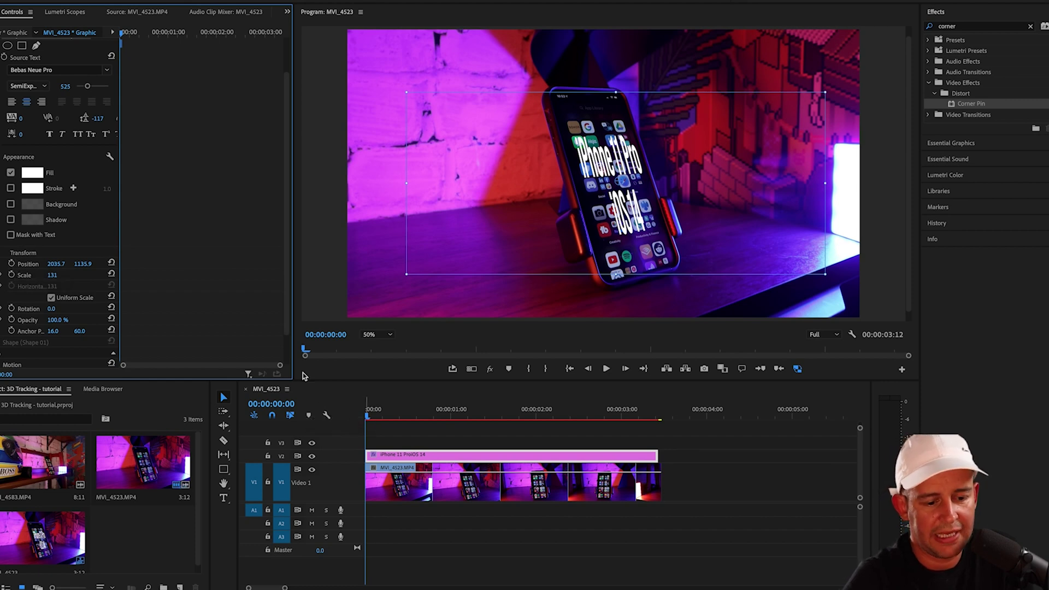
{"action": "left_click", "coordinate": [11, 264]}
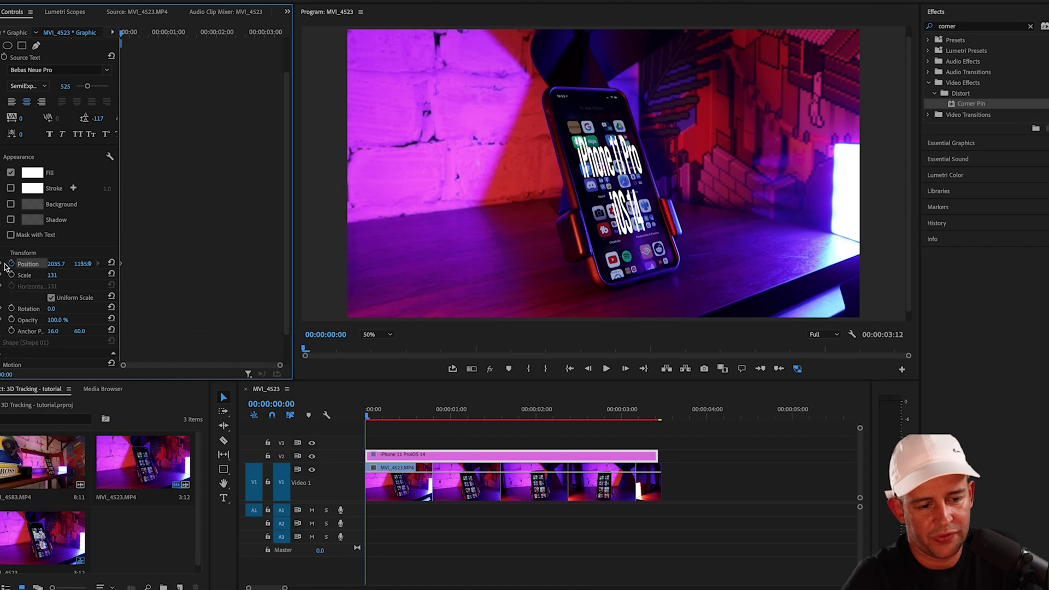
{"action": "left_click", "coordinate": [3, 265]}
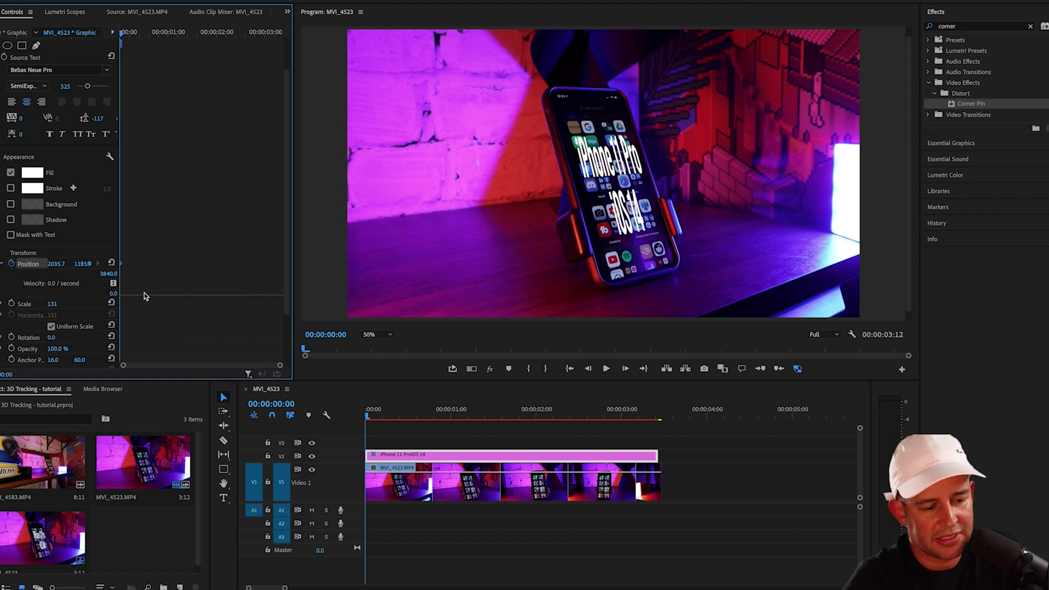
{"action": "left_click", "coordinate": [124, 35]}
{"action": "left_click_drag", "start_coordinate": [124, 35], "coordinate": [169, 41]}
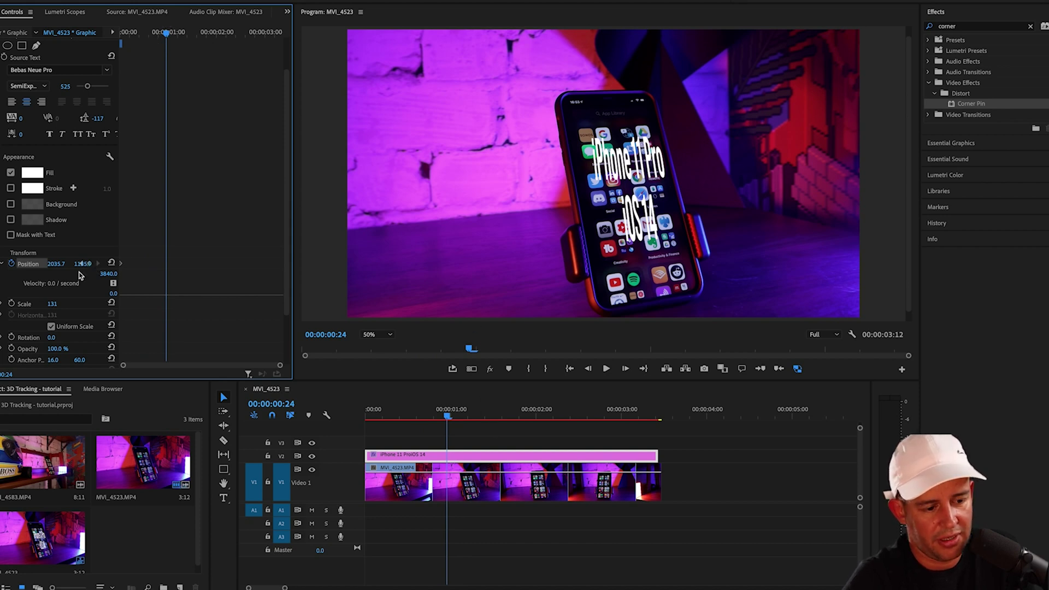
{"action": "left_click", "coordinate": [115, 264]}
Step: Give the 00:00:00:24 Position keyframe Bezier interpolation, return to frame 0, and select the title
{"action": "right_click", "coordinate": [207, 264]}
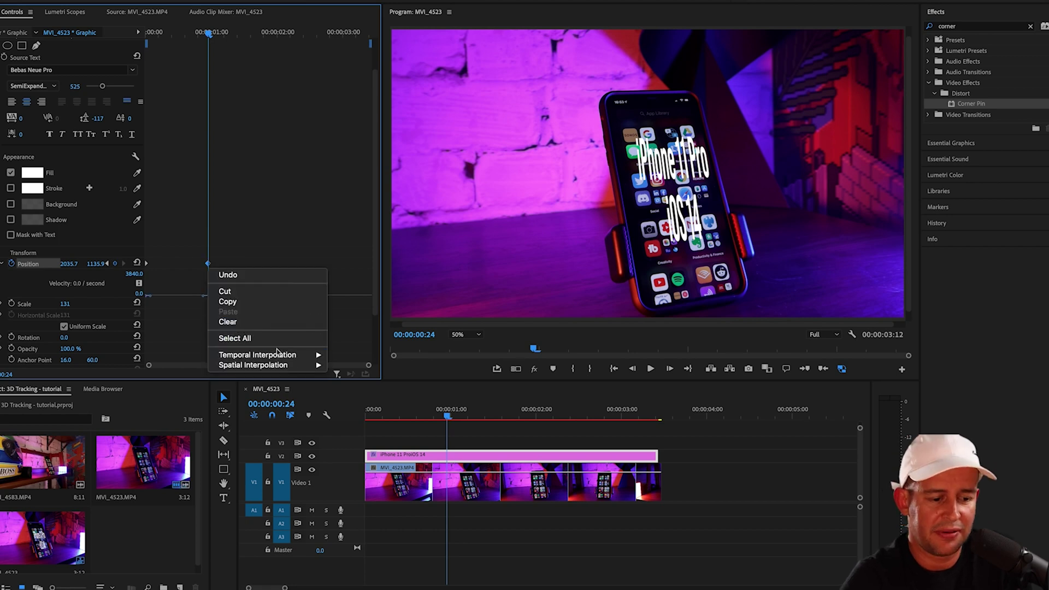
{"action": "mouse_move", "coordinate": [290, 357]}
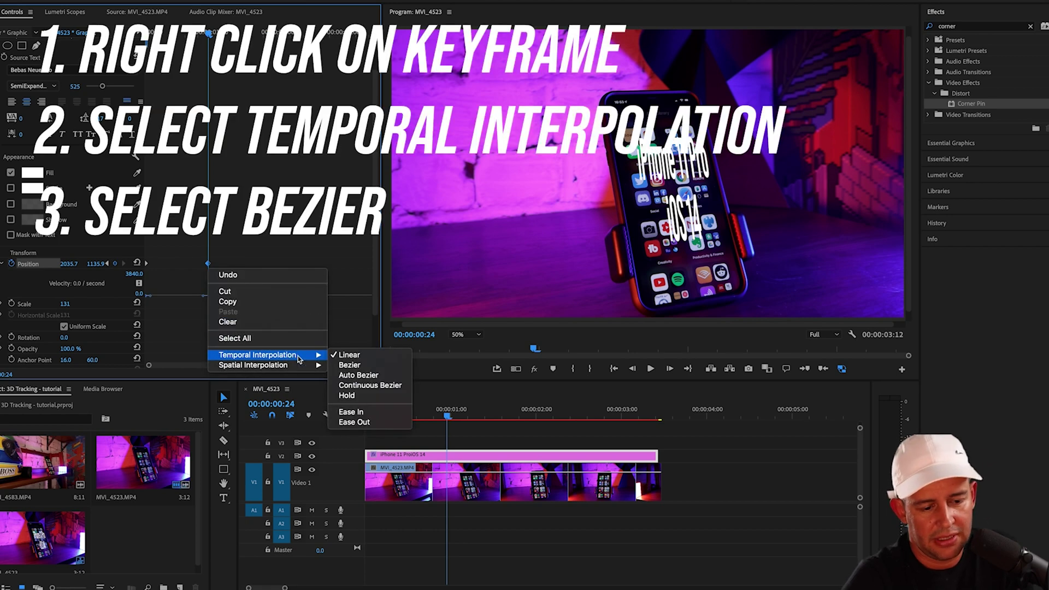
{"action": "left_click", "coordinate": [365, 366]}
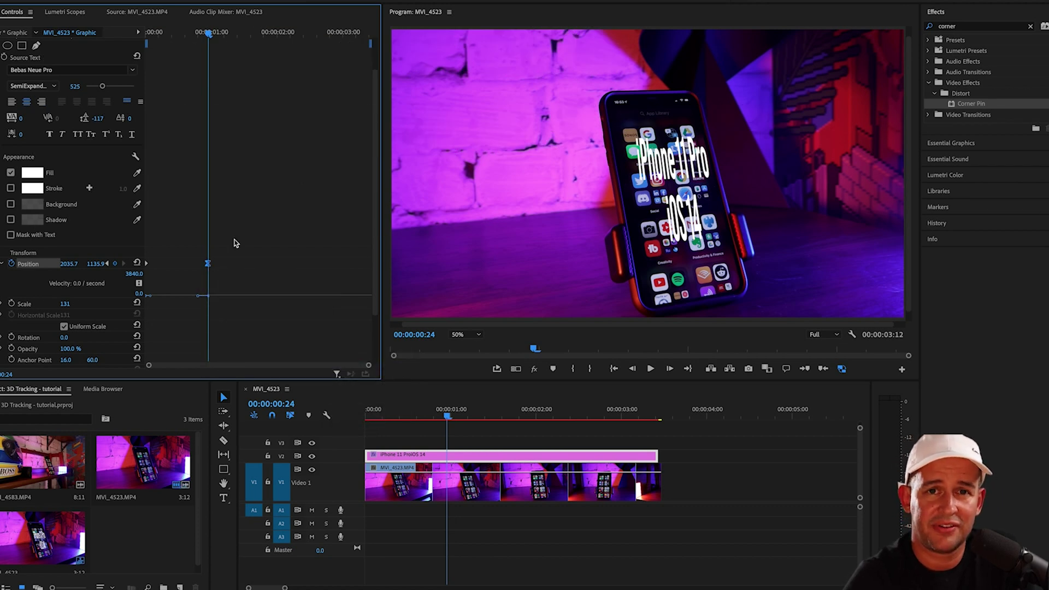
{"action": "left_click_drag", "start_coordinate": [207, 32], "coordinate": [137, 35]}
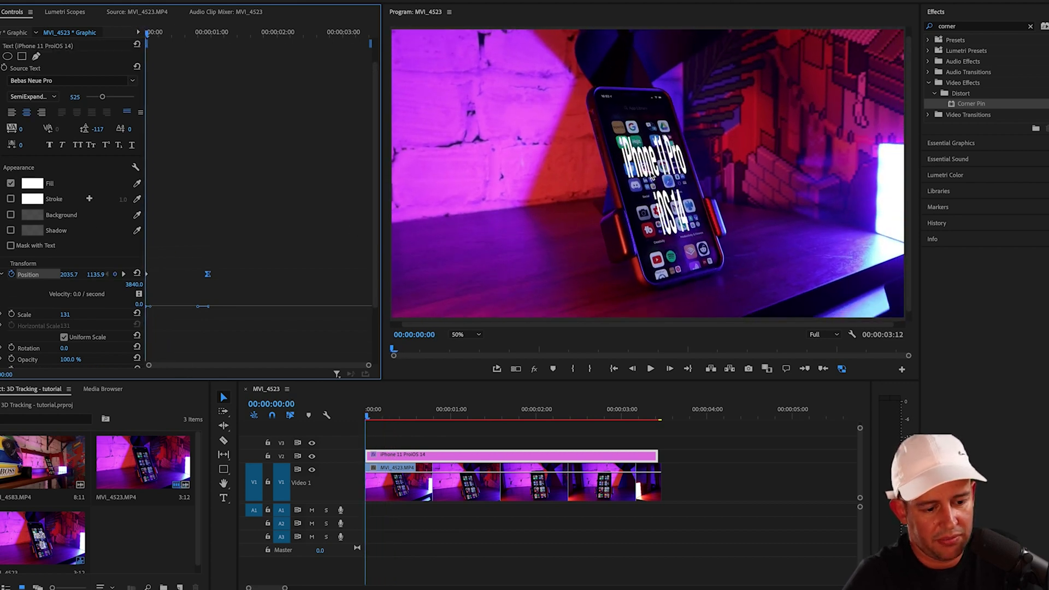
{"action": "left_click", "coordinate": [656, 178]}
Step: At frame 0 move the title down-right, lengthen its Bezier ease-out, and preview from the start
{"action": "left_click_drag", "start_coordinate": [651, 175], "coordinate": [723, 397]}
{"action": "left_click_drag", "start_coordinate": [148, 32], "coordinate": [207, 42]}
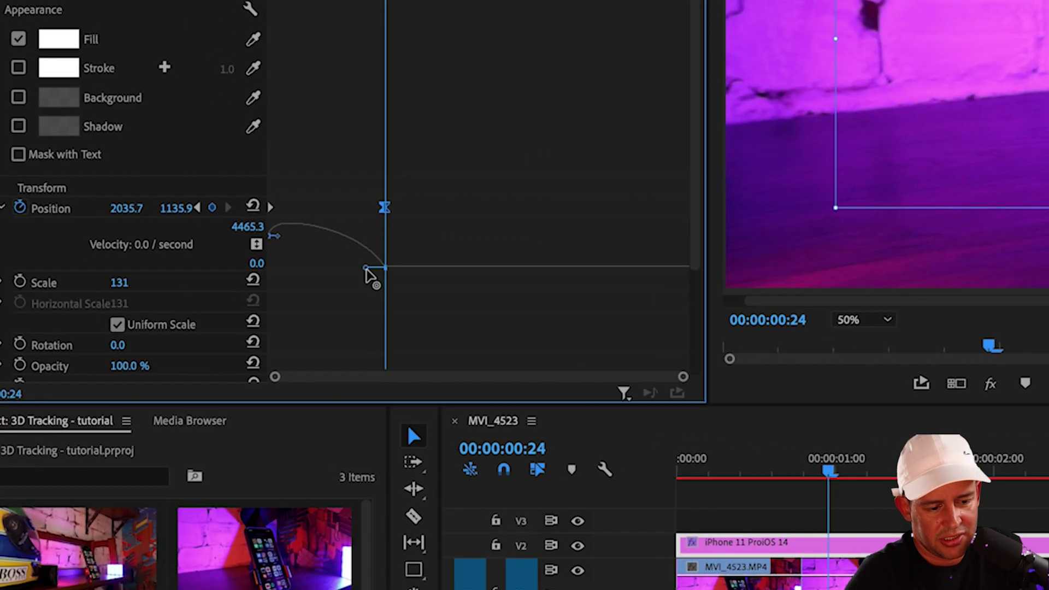
{"action": "left_click", "coordinate": [294, 287]}
{"action": "left_click_drag", "start_coordinate": [367, 273], "coordinate": [261, 281]}
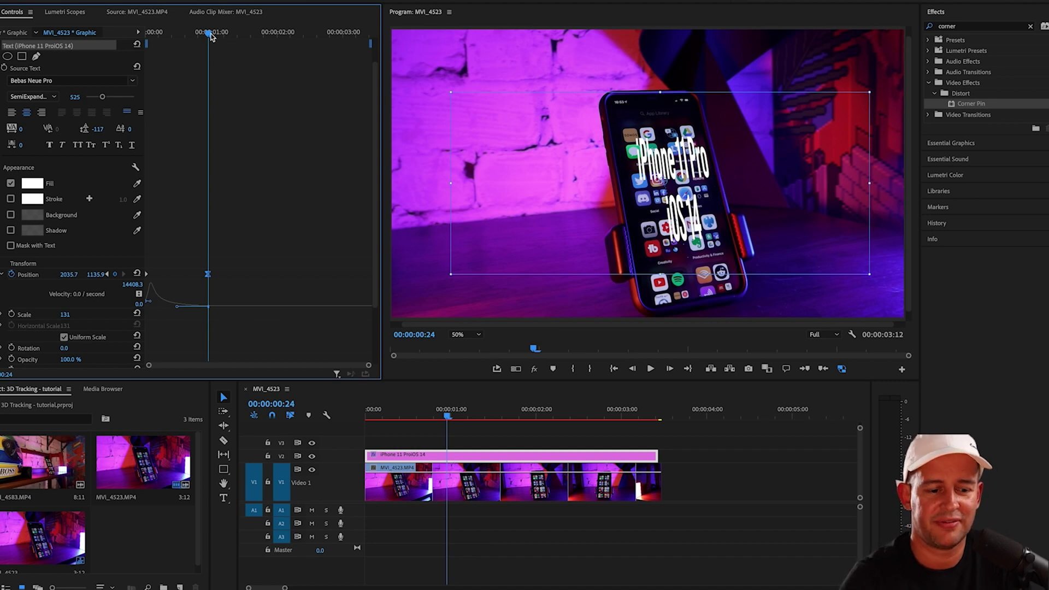
{"action": "left_click_drag", "start_coordinate": [211, 34], "coordinate": [138, 35]}
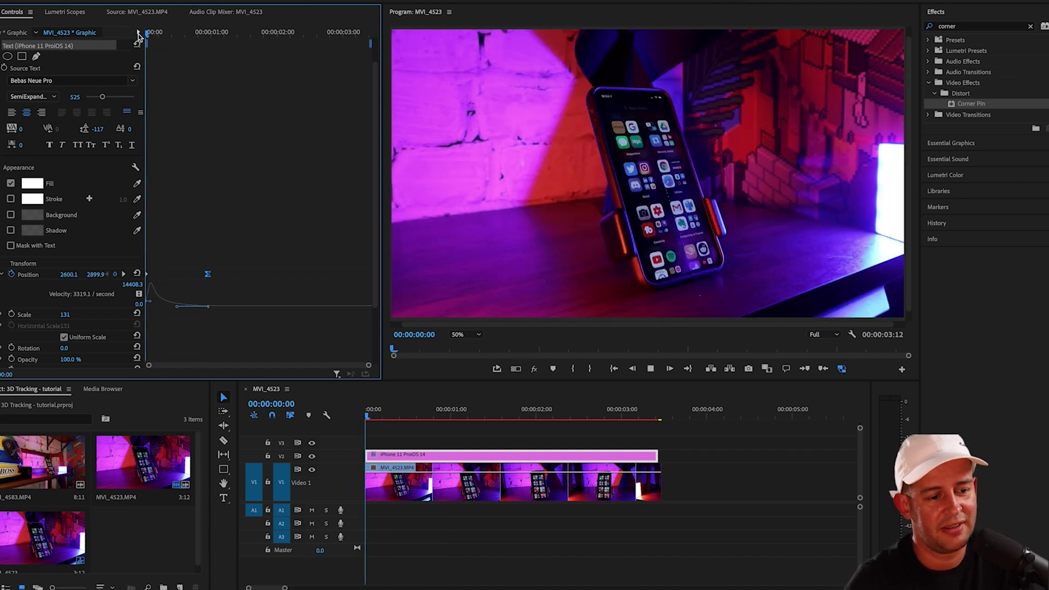
{"action": "key", "text": "space"}
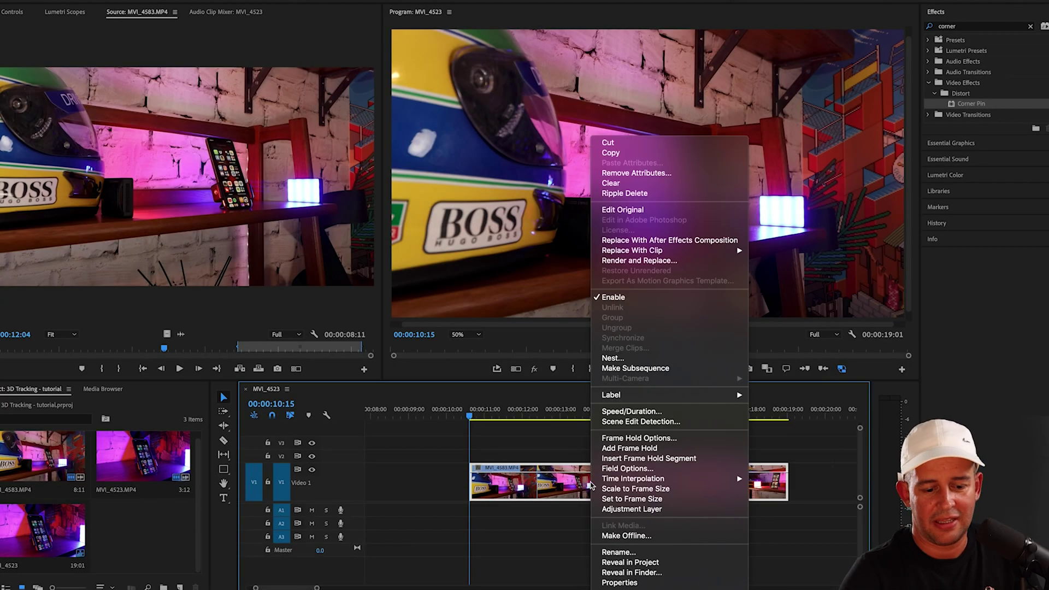
Step: Replace the MVI_4583.MP4 clip with an After Effects composition
{"action": "left_click", "coordinate": [672, 241]}
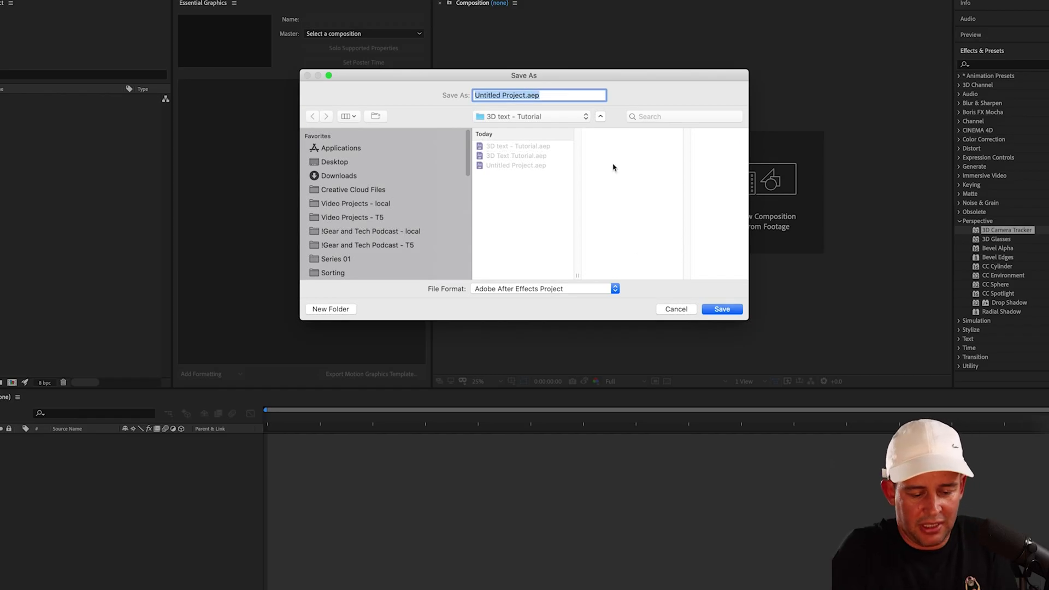
Step: Save the After Effects project as '3d text tutorial', overwriting the existing file
{"action": "type", "text": "3d text tutorial"}
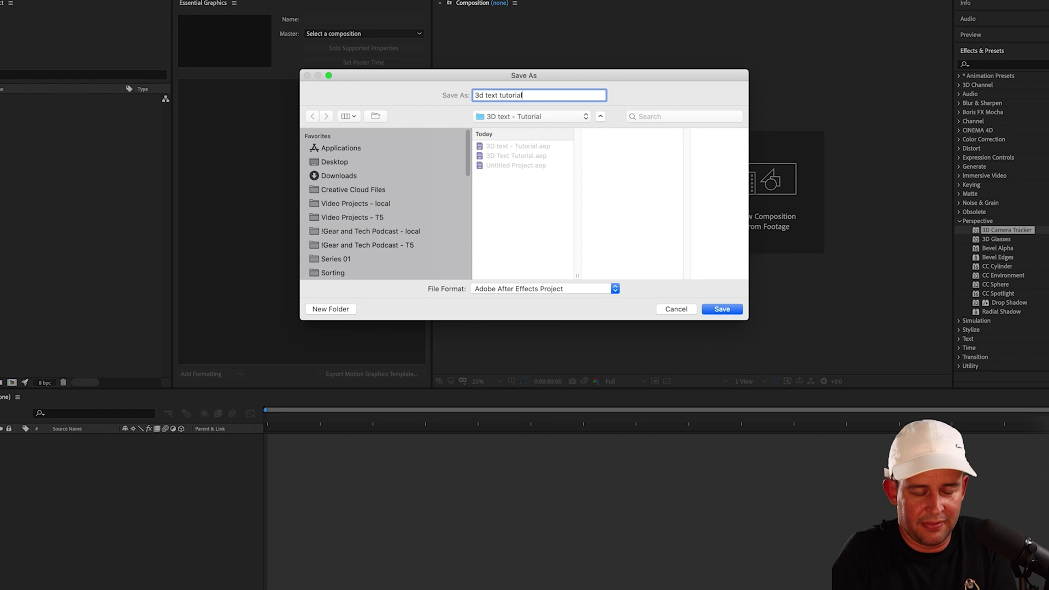
{"action": "left_click", "coordinate": [722, 309]}
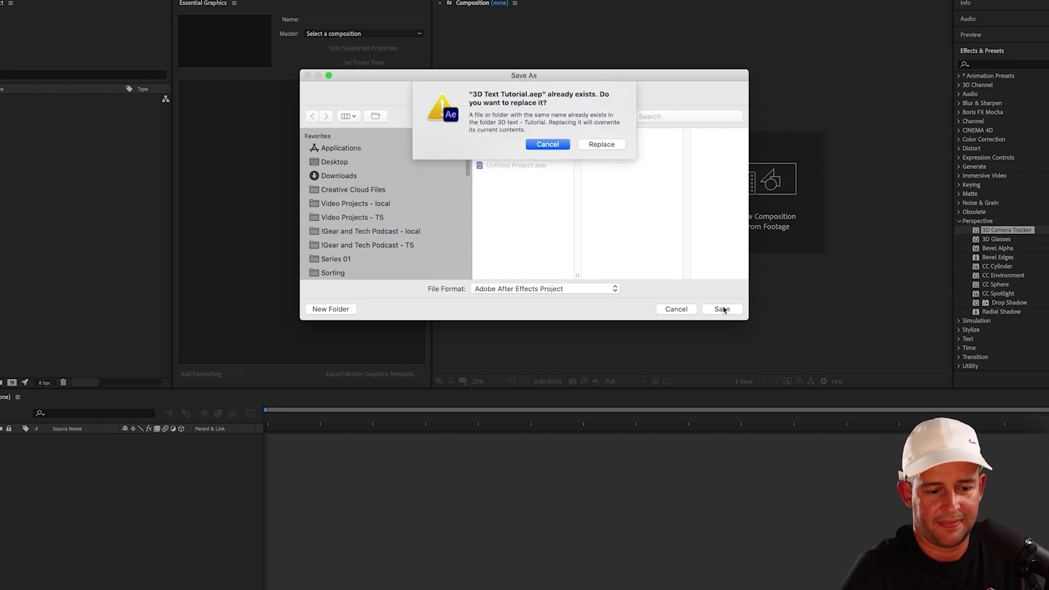
{"action": "left_click", "coordinate": [602, 144]}
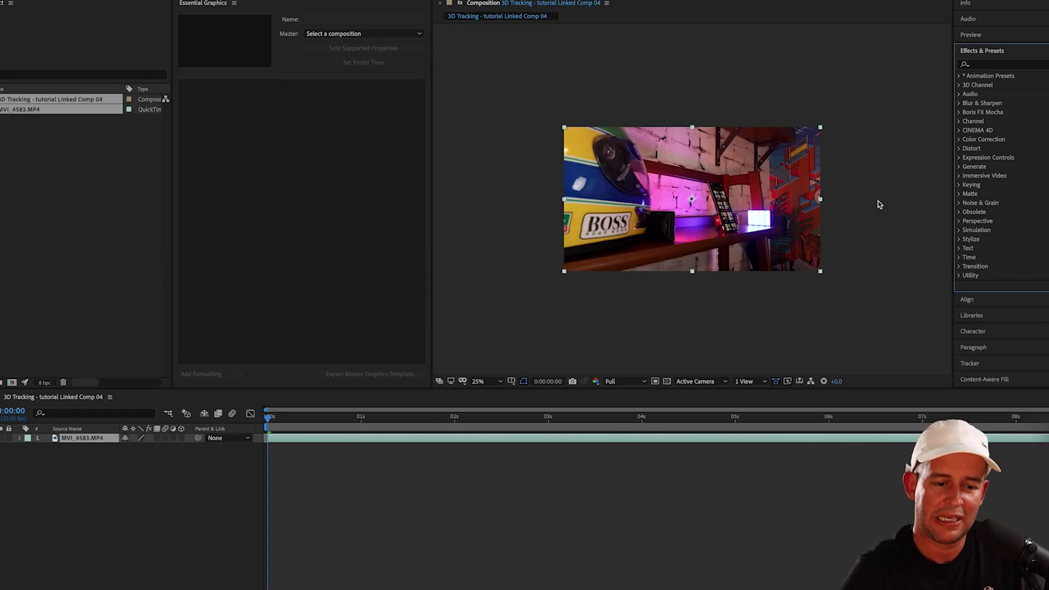
Step: Search '3d ca' in Effects & Presets and apply 3D Camera Tracker to the MVI_4583 layer
{"action": "left_click", "coordinate": [994, 64]}
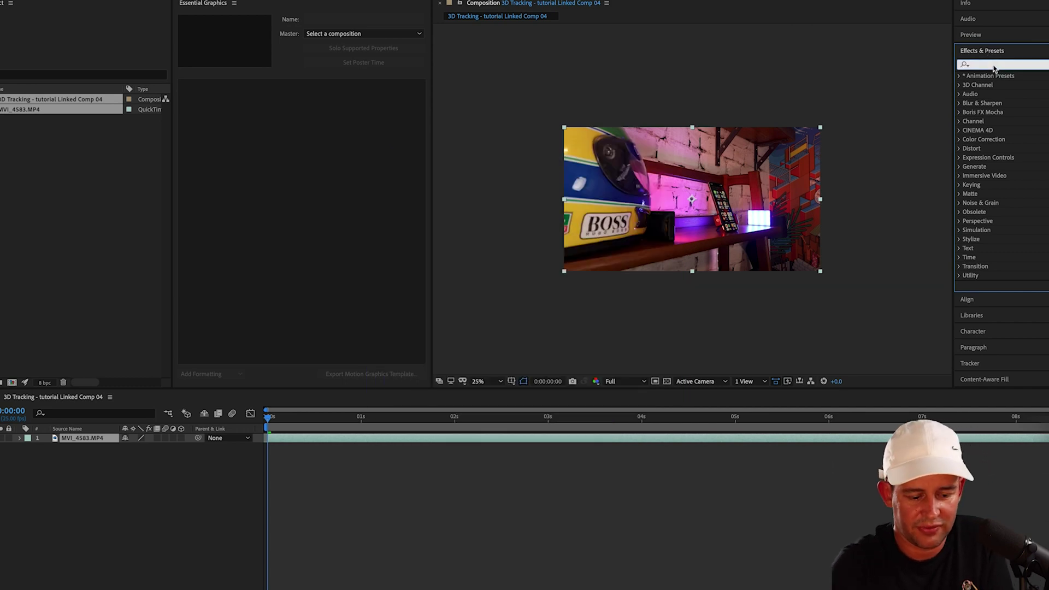
{"action": "type", "text": "3d ca"}
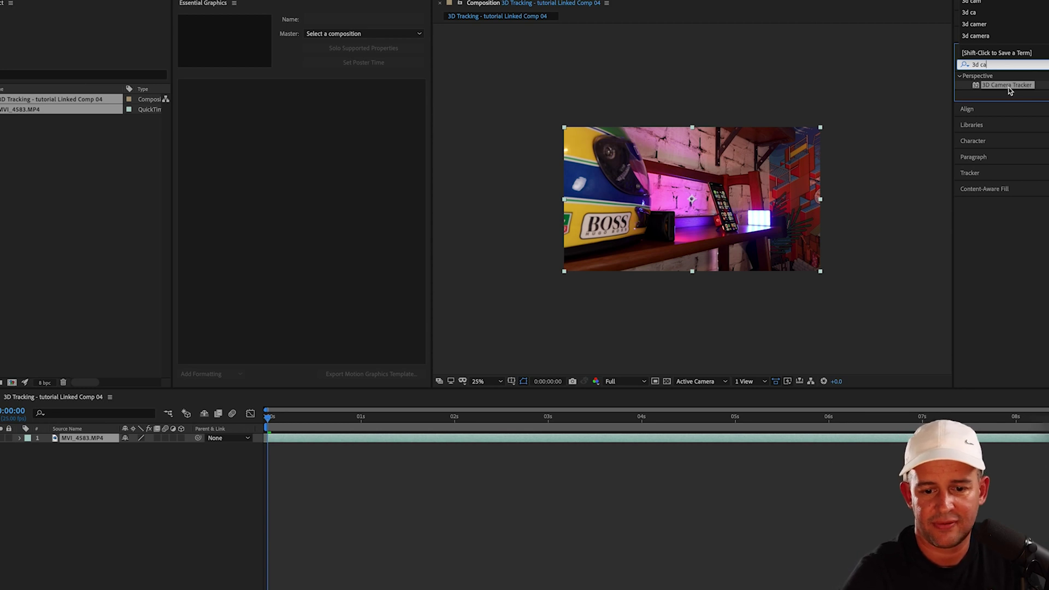
{"action": "left_click_drag", "start_coordinate": [1010, 91], "coordinate": [605, 443]}
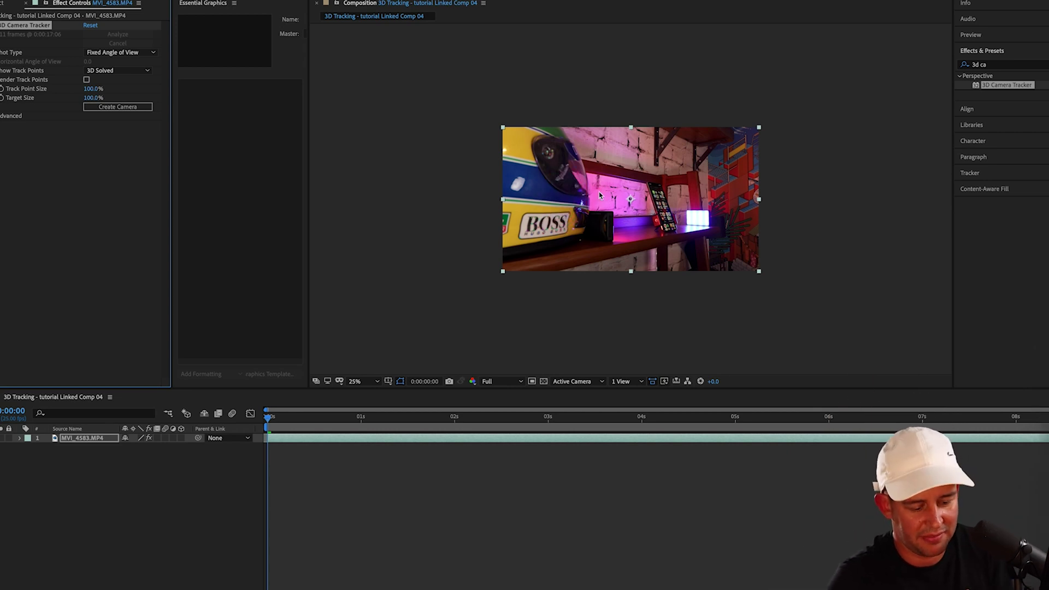
Step: Zoom the viewer in on the phone and select three solved track points on its screen
{"action": "scroll", "coordinate": [599, 195], "scroll_direction": "up", "scroll_amount": 2}
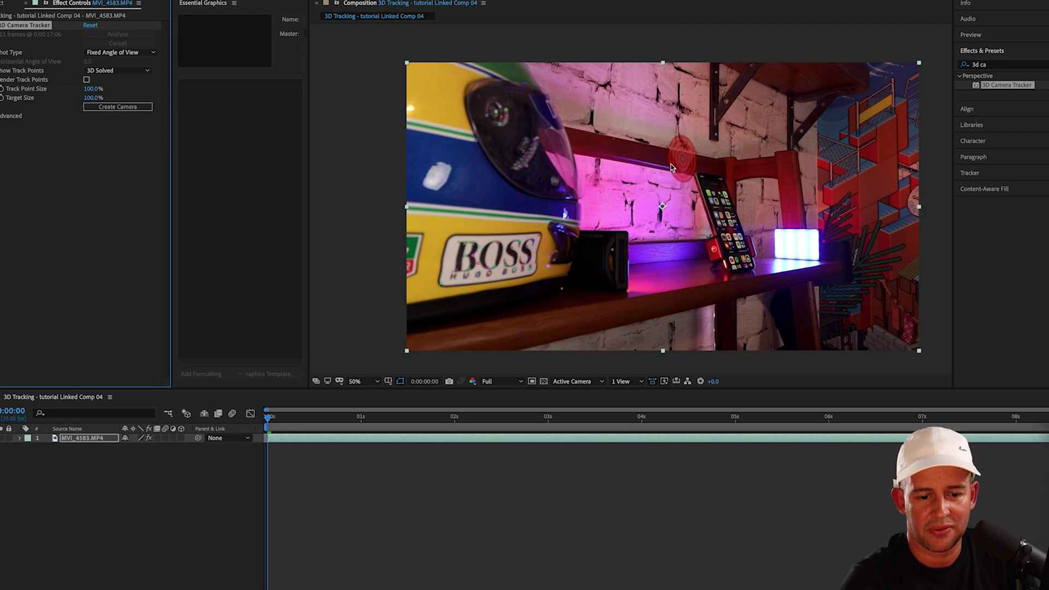
{"action": "scroll", "coordinate": [547, 220], "scroll_direction": "up", "scroll_amount": 4}
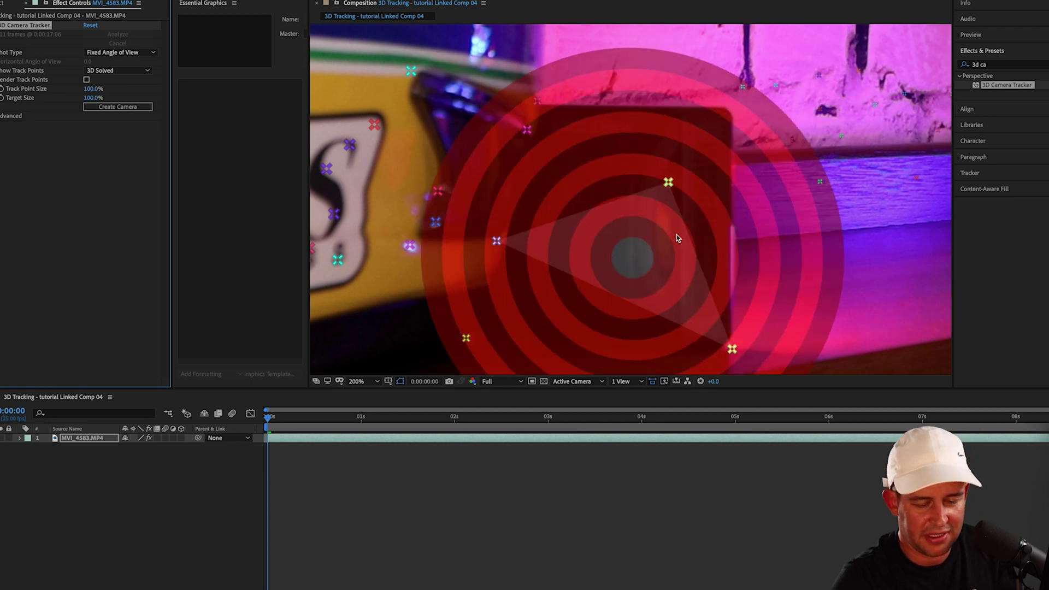
{"action": "scroll", "coordinate": [634, 252], "scroll_direction": "down", "scroll_amount": 2}
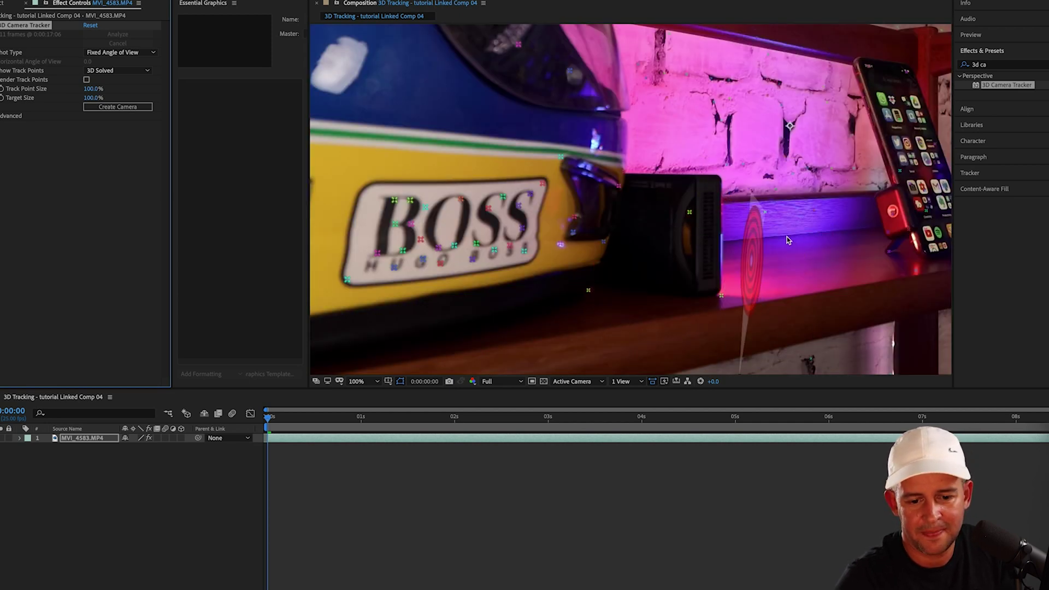
{"action": "scroll", "coordinate": [788, 238], "scroll_direction": "down", "scroll_amount": 1}
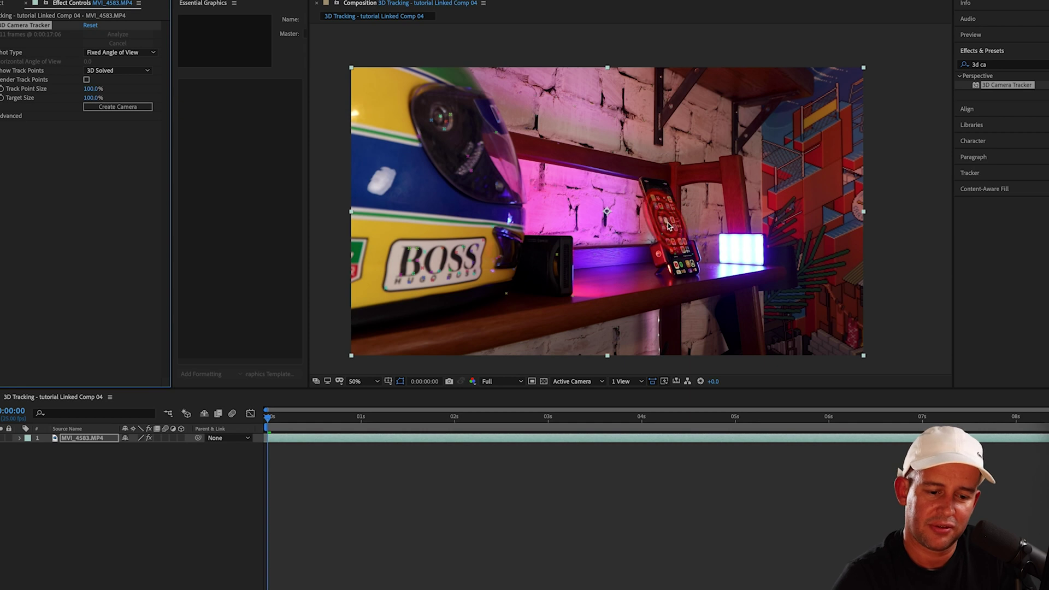
{"action": "scroll", "coordinate": [677, 224], "scroll_direction": "up", "scroll_amount": 2}
{"action": "scroll", "coordinate": [679, 223], "scroll_direction": "up", "scroll_amount": 2}
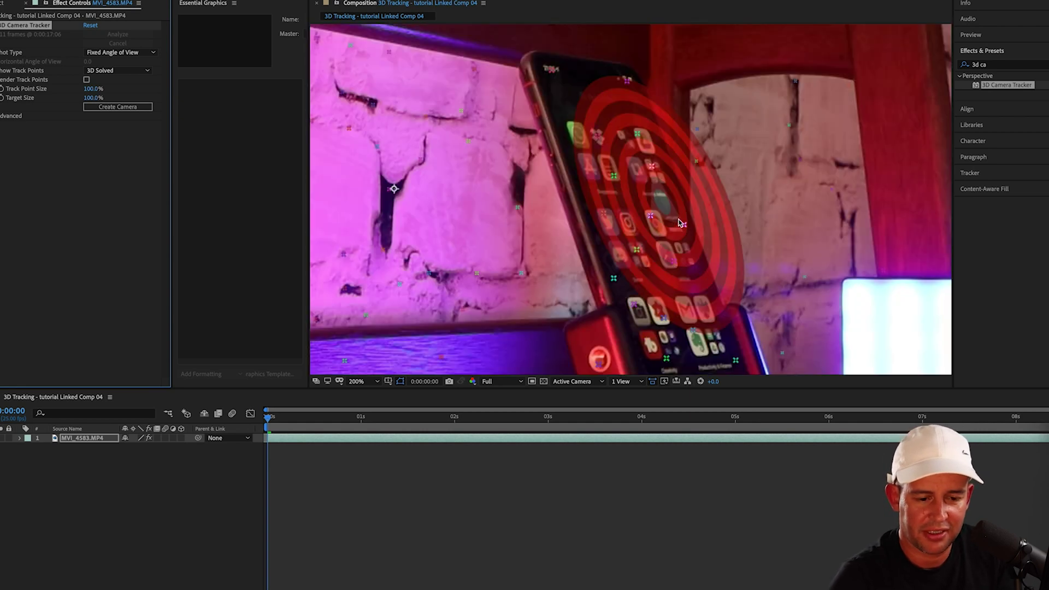
{"action": "left_click", "coordinate": [656, 236]}
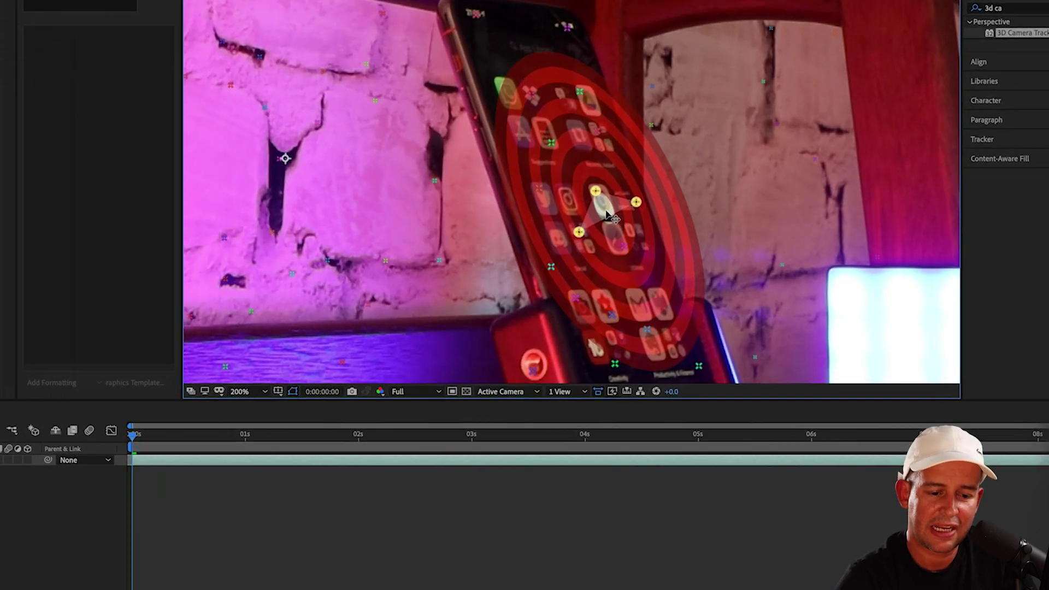
Step: Create a text layer and 3D tracker camera from the selected track points
{"action": "right_click", "coordinate": [656, 226]}
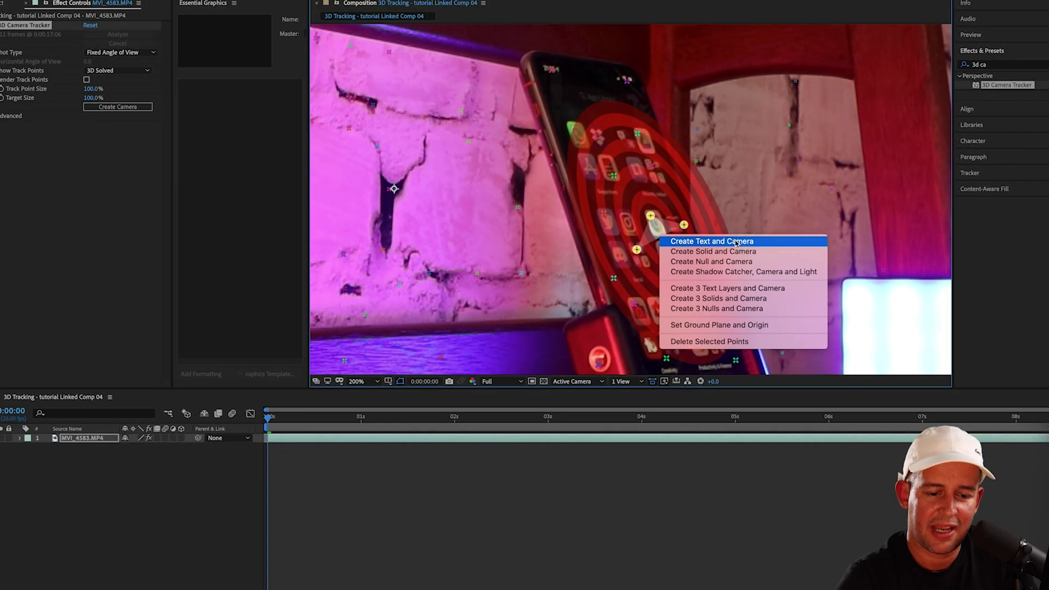
{"action": "left_click", "coordinate": [601, 193]}
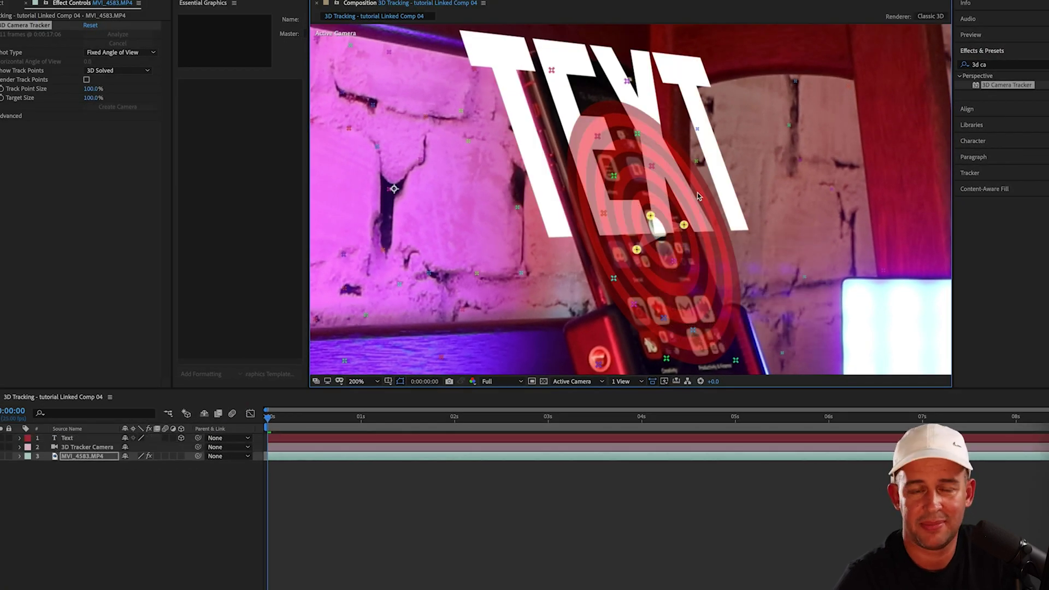
{"action": "left_click", "coordinate": [77, 439]}
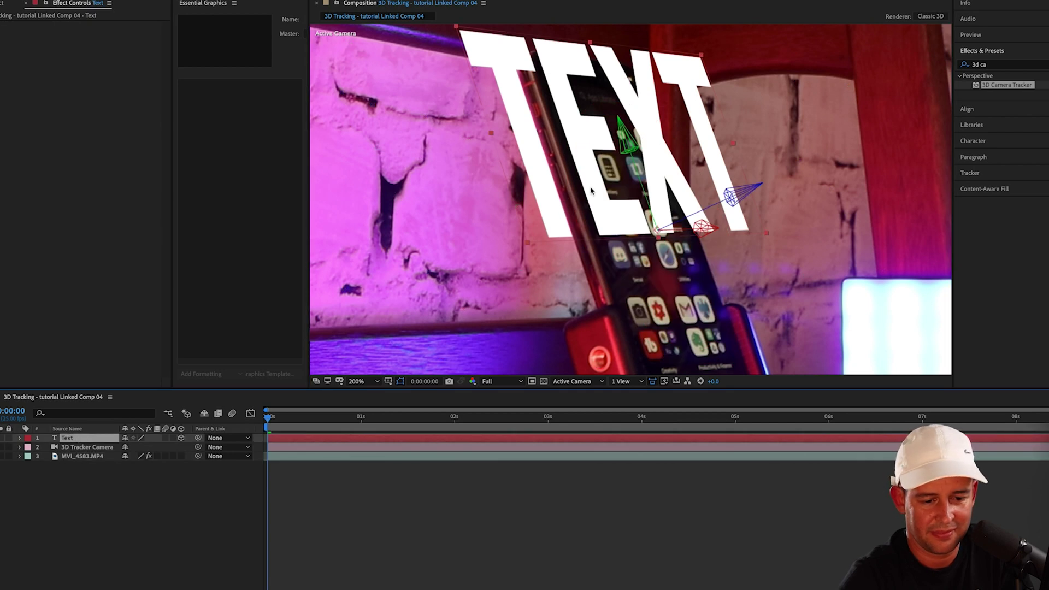
Step: Move the Text layer along its 3D axes to sit above the phone near the wall
{"action": "left_click", "coordinate": [738, 198]}
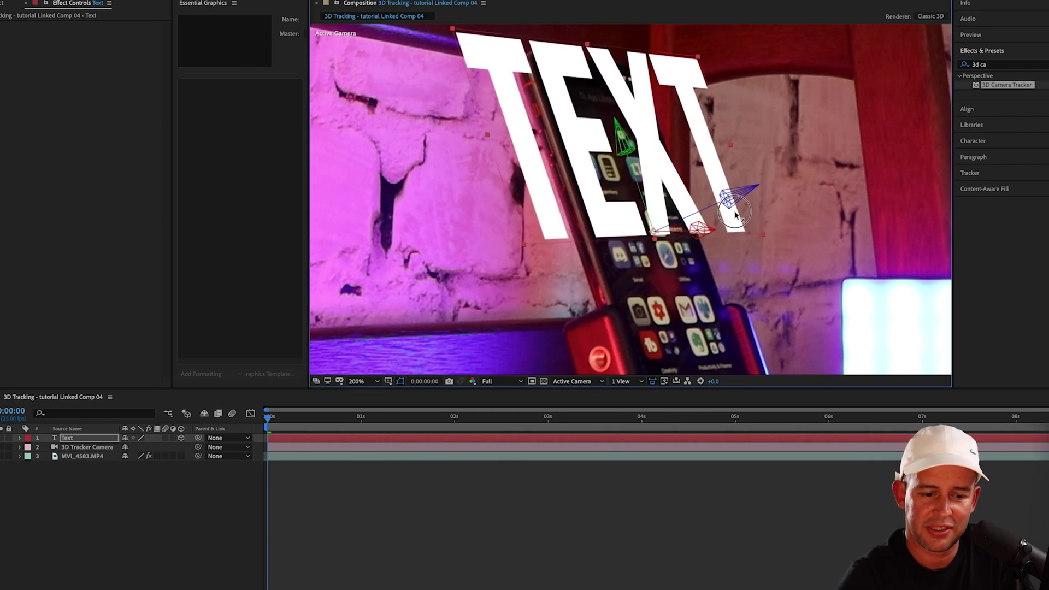
{"action": "mouse_move", "coordinate": [709, 225]}
{"action": "left_mouse_down"}
{"action": "mouse_move", "coordinate": [722, 227]}
{"action": "mouse_move", "coordinate": [712, 226]}
{"action": "left_mouse_up"}
{"action": "left_click_drag", "start_coordinate": [629, 134], "coordinate": [626, 131]}
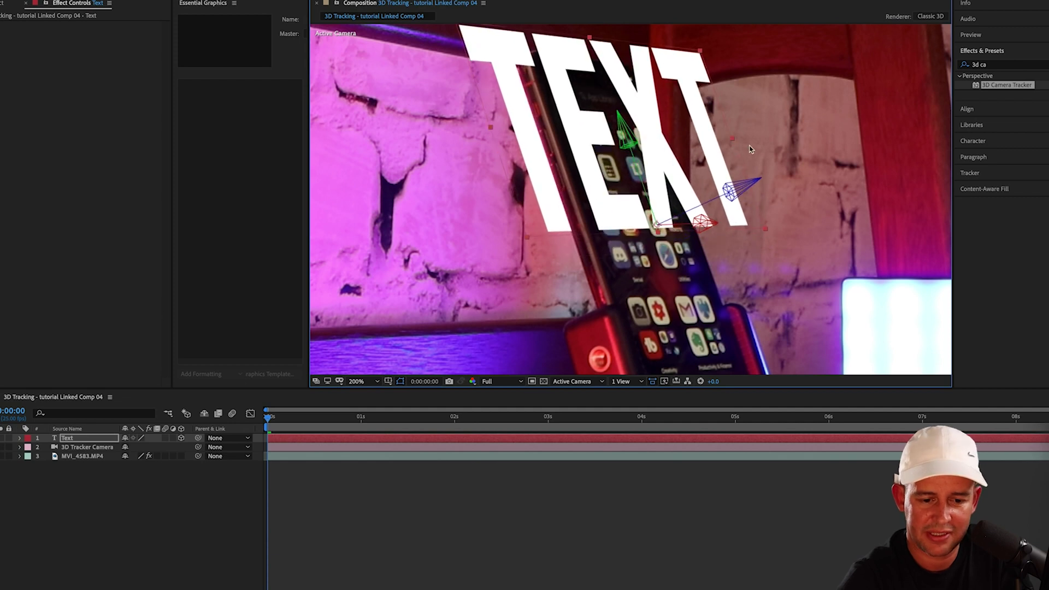
{"action": "left_click_drag", "start_coordinate": [747, 187], "coordinate": [726, 144]}
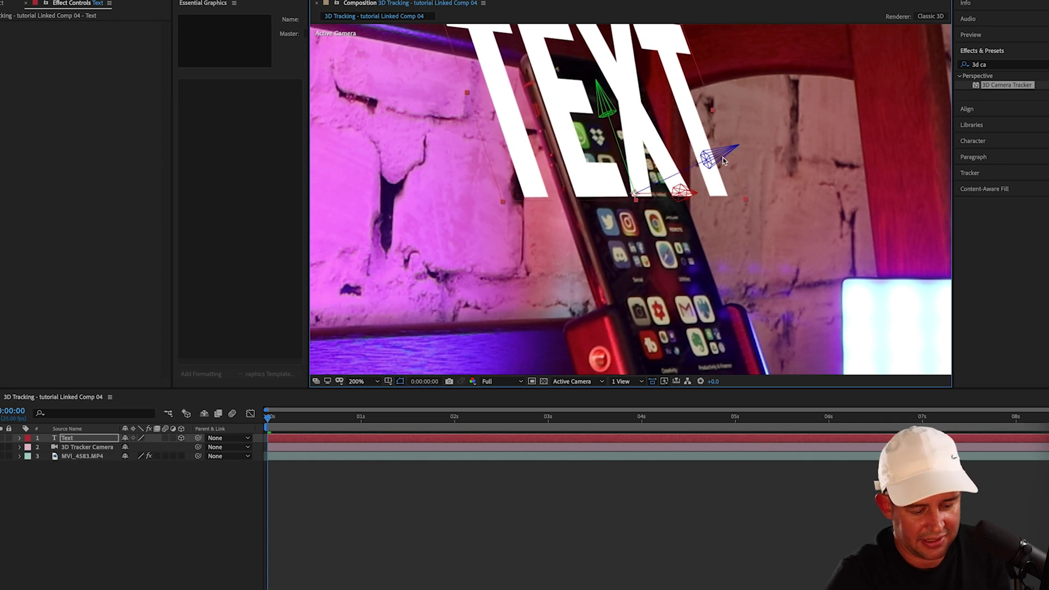
{"action": "scroll", "coordinate": [727, 174], "scroll_direction": "down", "scroll_amount": 2}
{"action": "scroll", "coordinate": [726, 180], "scroll_direction": "down", "scroll_amount": 1}
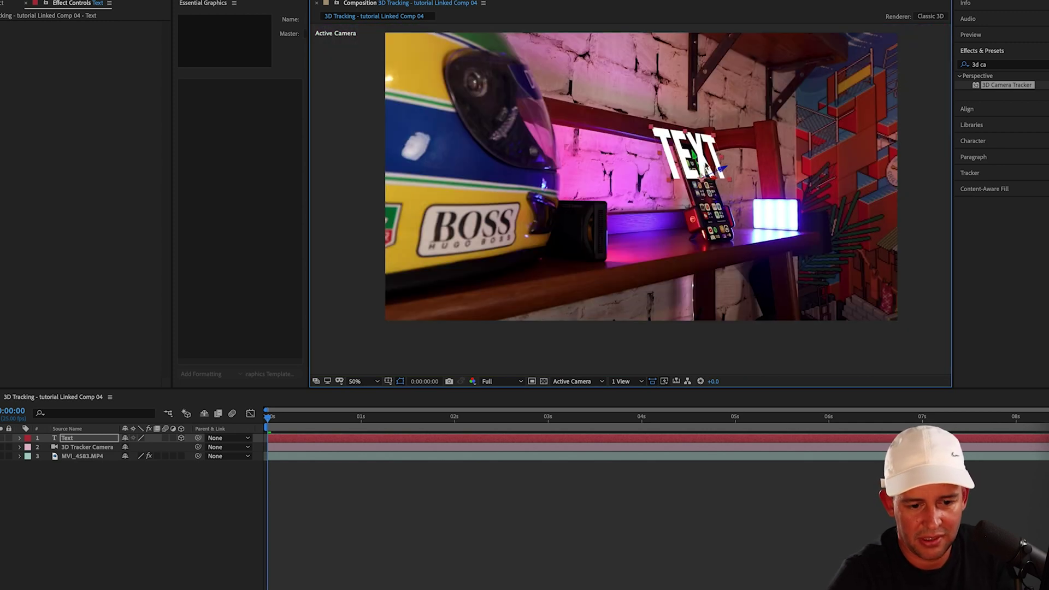
{"action": "left_click_drag", "start_coordinate": [708, 168], "coordinate": [695, 133]}
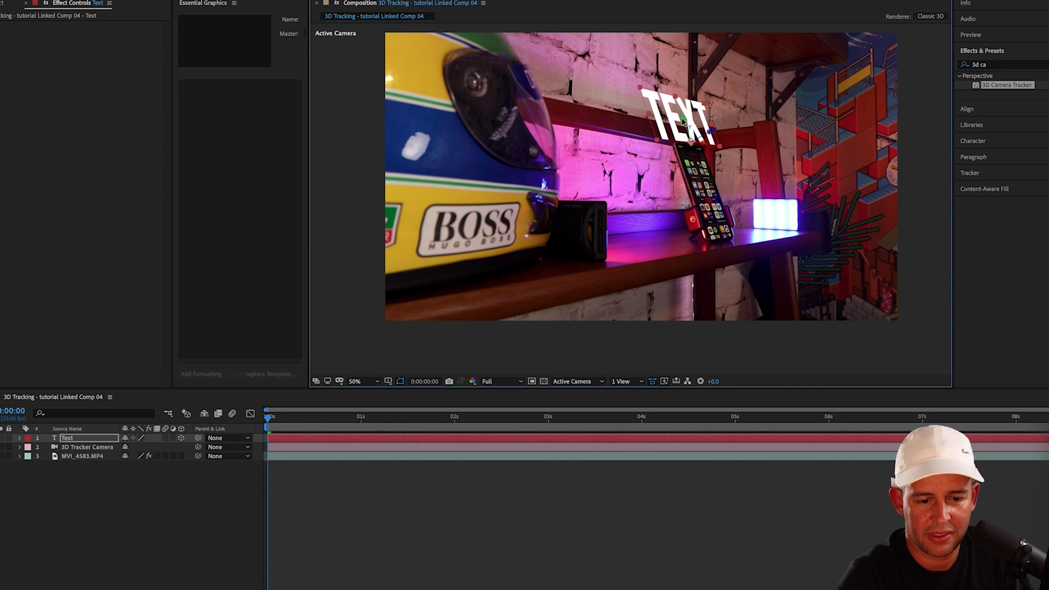
Step: Replace the placeholder TEXT with 'iPhone 11 pro'
{"action": "left_click_drag", "start_coordinate": [692, 125], "coordinate": [667, 126]}
{"action": "double_click", "coordinate": [667, 126]}
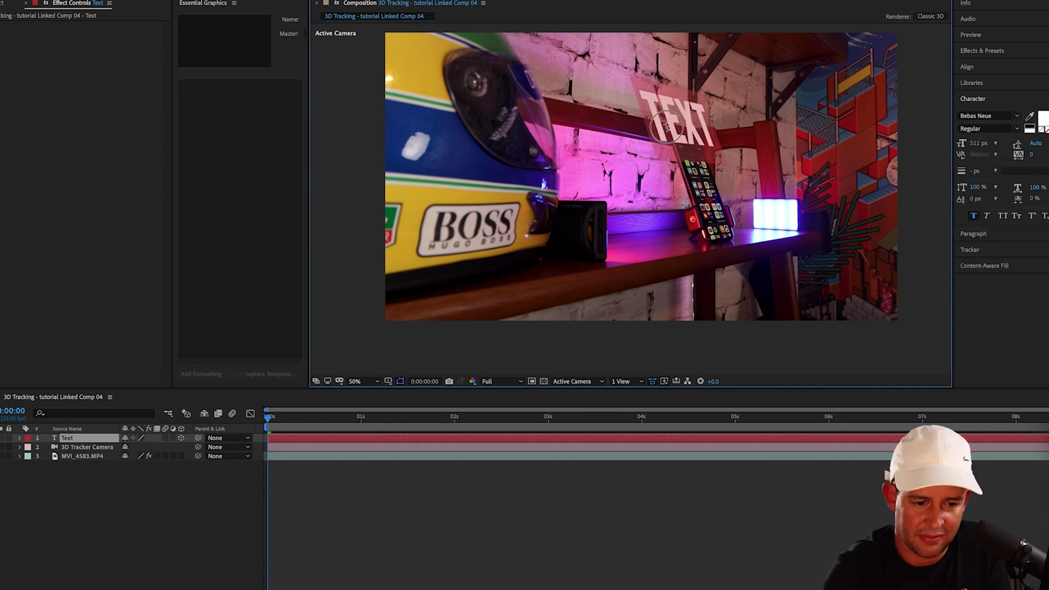
{"action": "type", "text": "iP"}
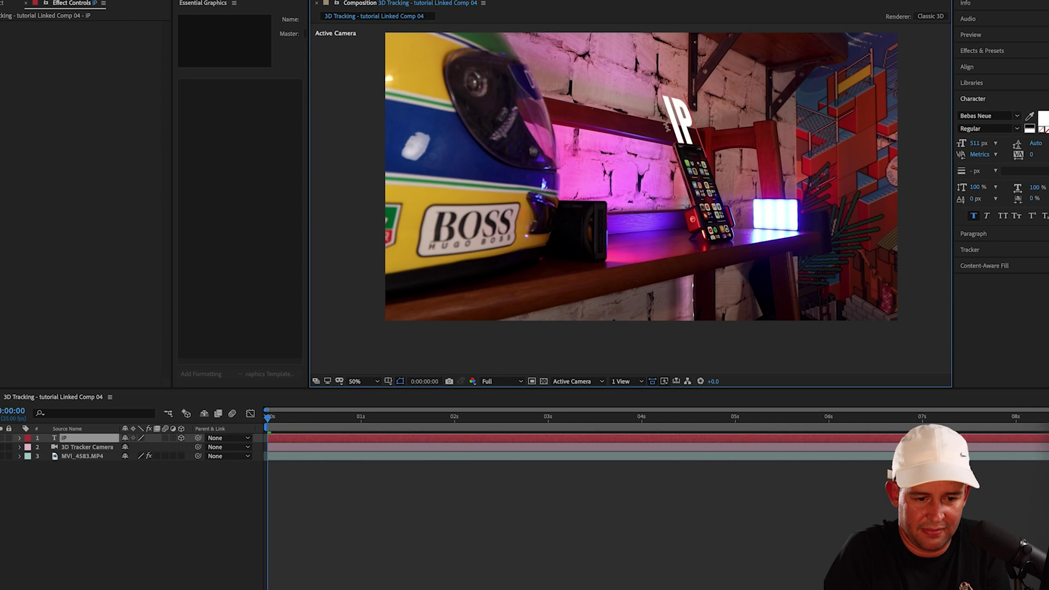
{"action": "type", "text": "hone 11 pro"}
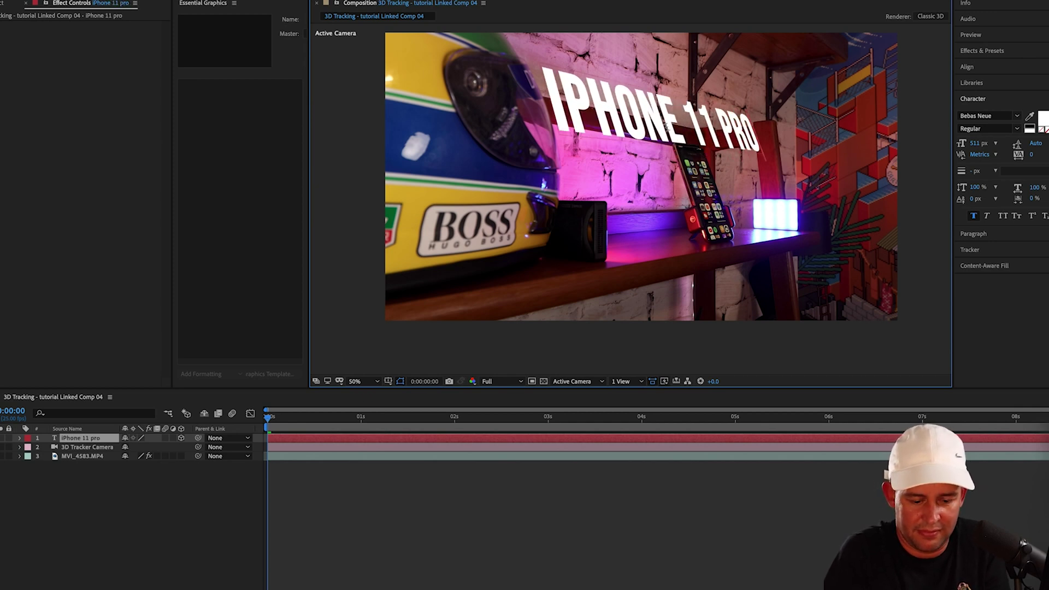
{"action": "key", "text": "Escape"}
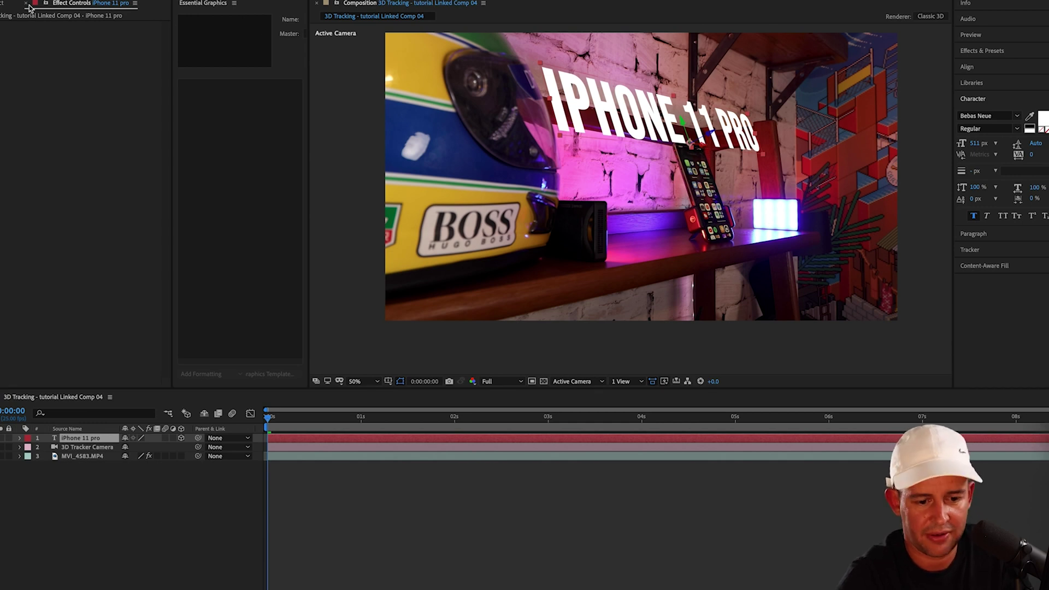
Step: Preview the tracked text, raise it higher on the Y axis, and replay from the start
{"action": "left_click", "coordinate": [266, 420]}
{"action": "key", "text": "space"}
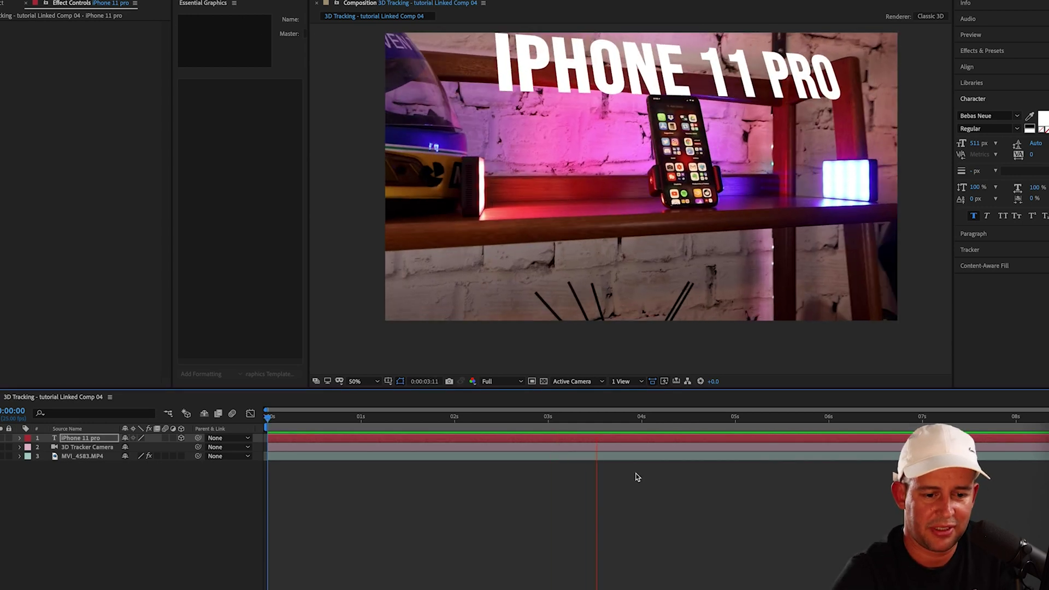
{"action": "key", "text": "space"}
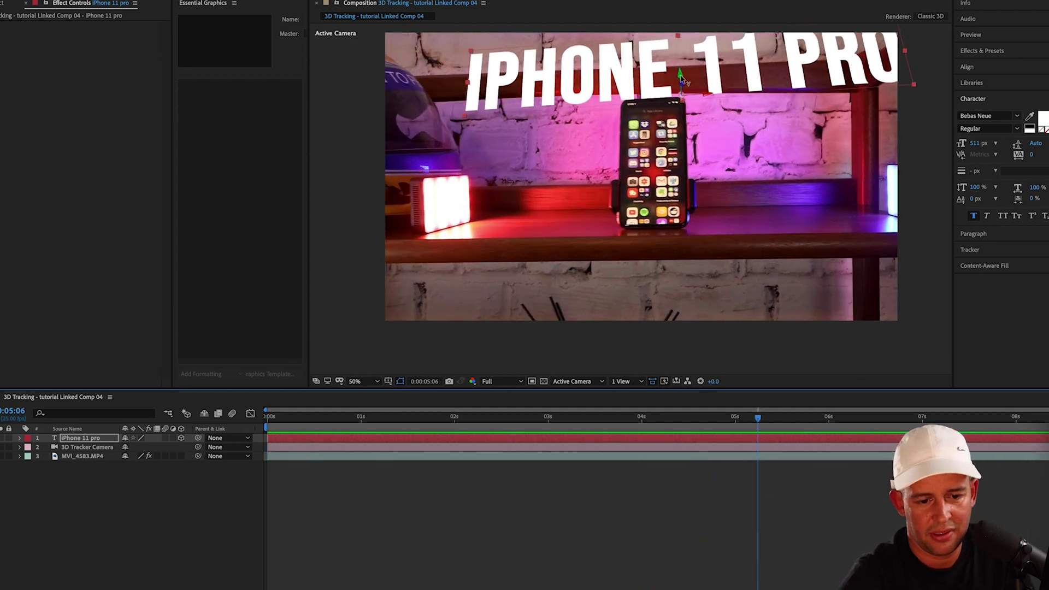
{"action": "left_click_drag", "start_coordinate": [683, 79], "coordinate": [682, 58]}
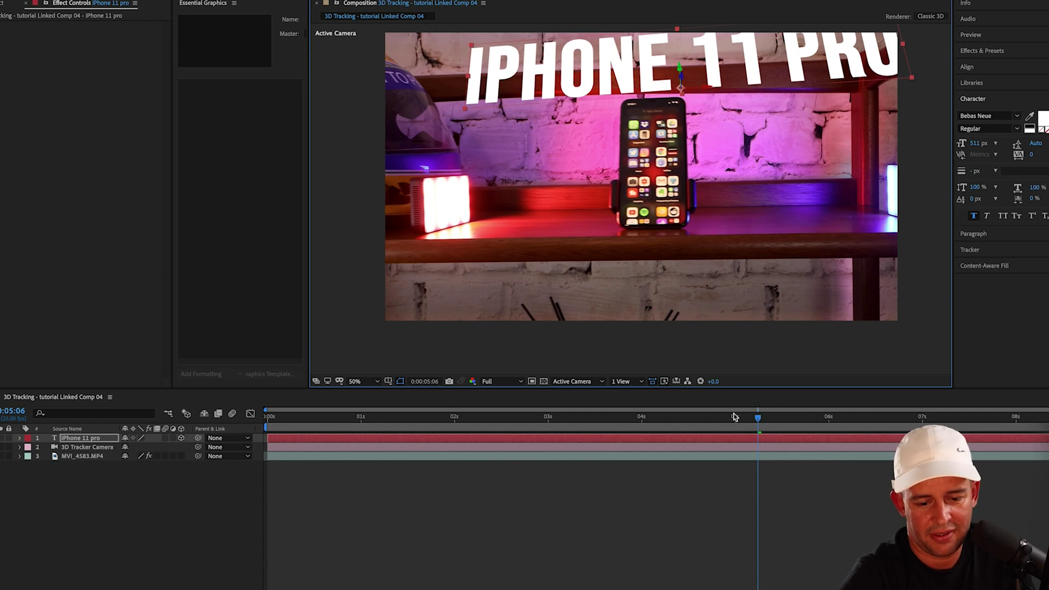
{"action": "left_click_drag", "start_coordinate": [759, 421], "coordinate": [262, 420]}
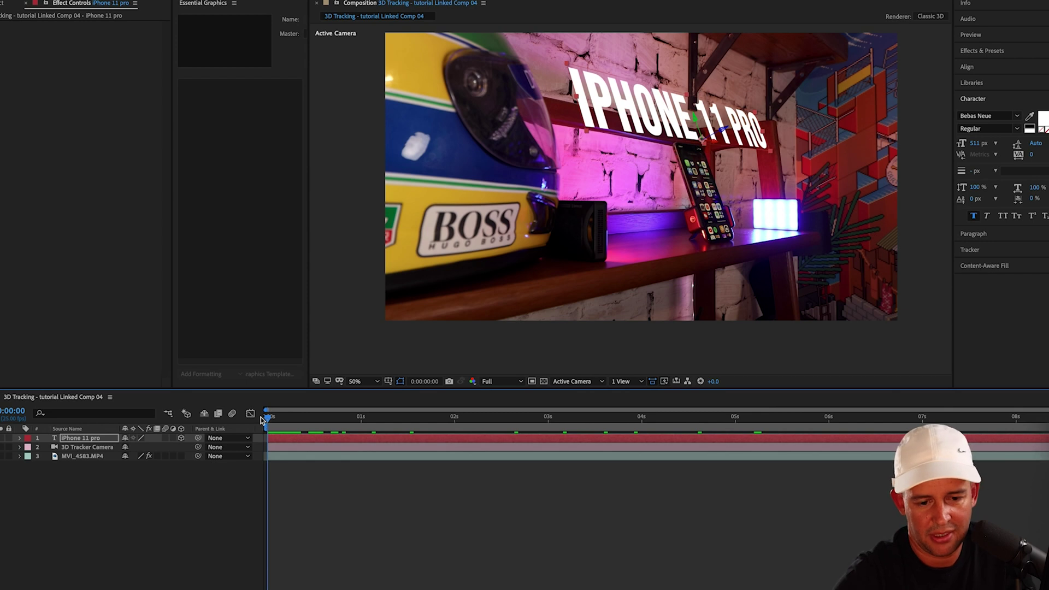
{"action": "key", "text": "space"}
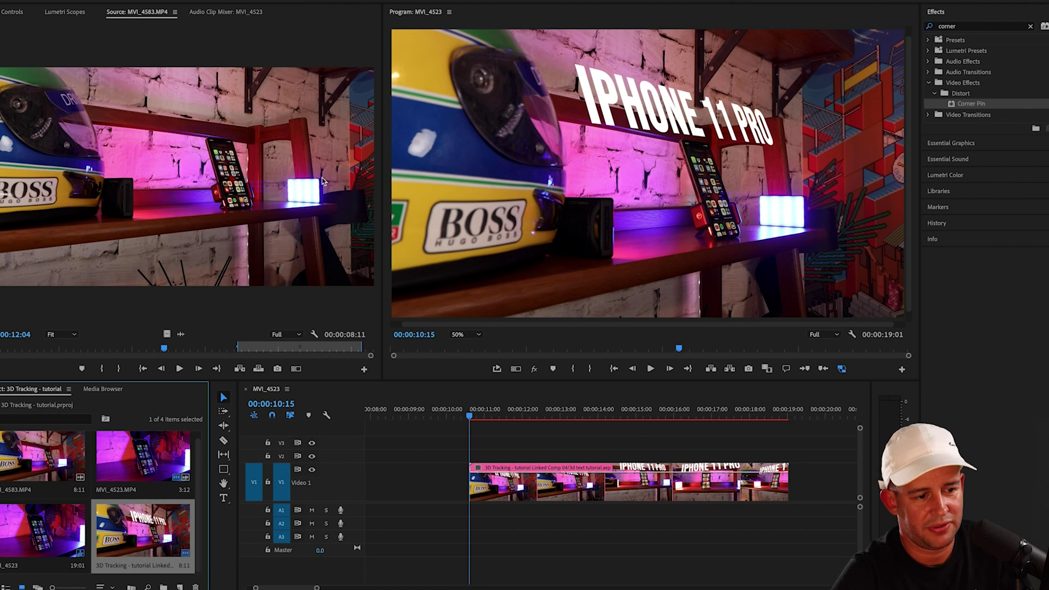
Step: With the playhead at the clip end, render In to Out previews for the sequence
{"action": "left_click", "coordinate": [789, 418]}
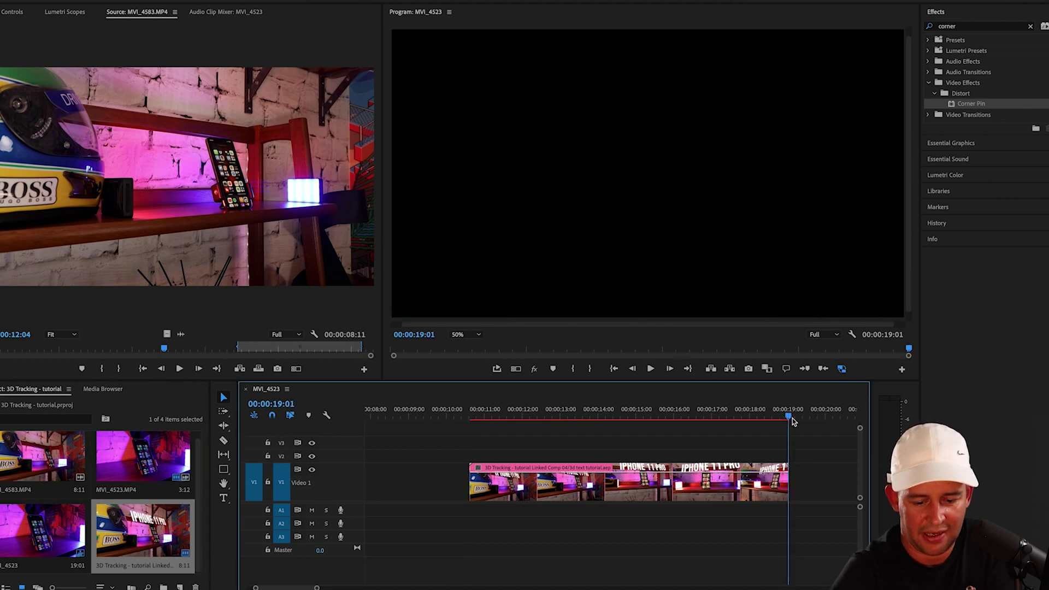
{"action": "left_click", "coordinate": [148, 0]}
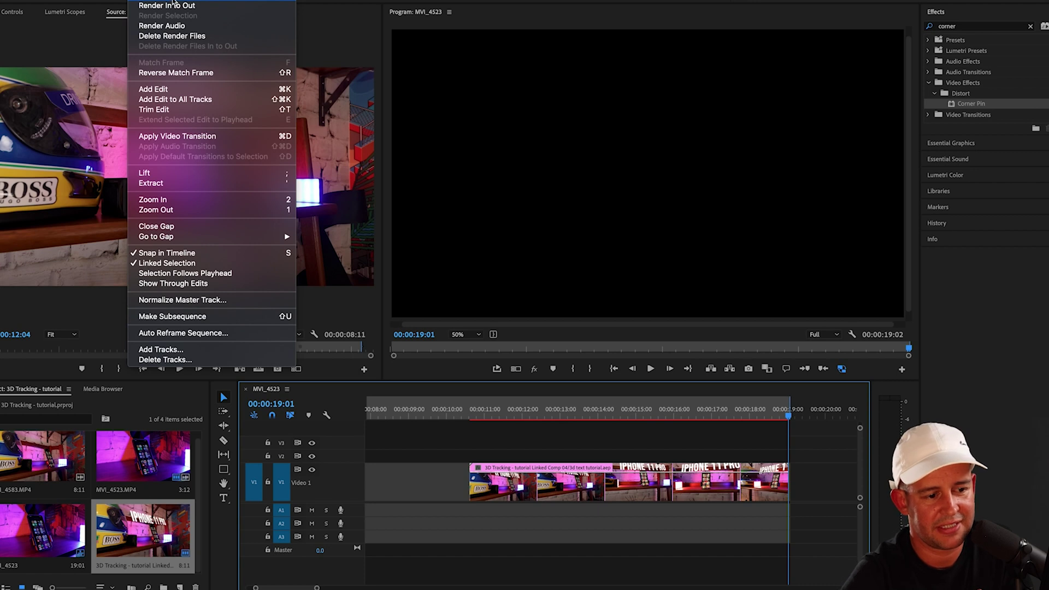
{"action": "left_click", "coordinate": [178, 6]}
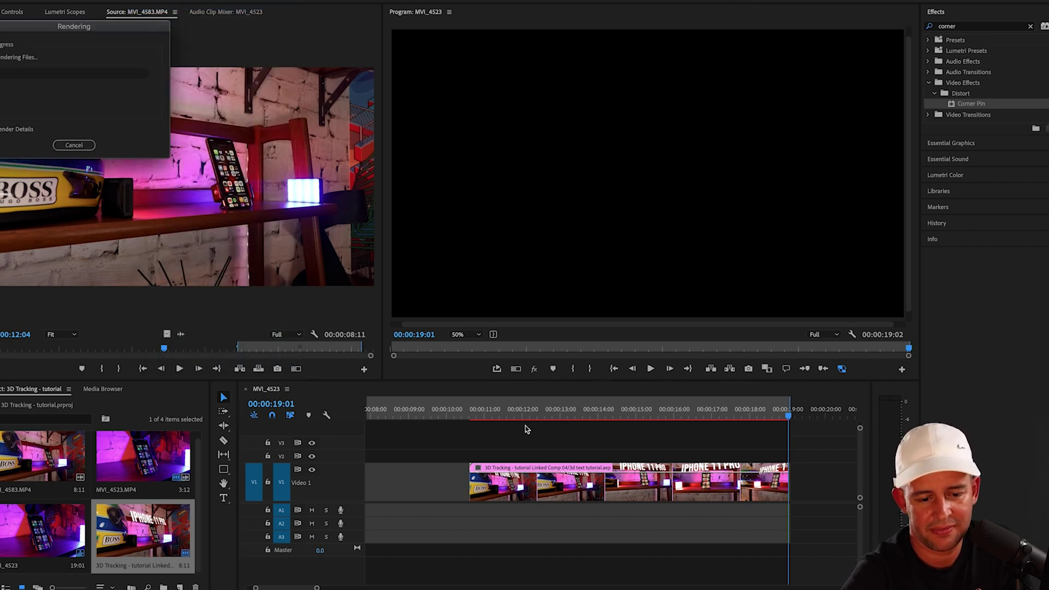
{"action": "left_click_drag", "start_coordinate": [91, 27], "coordinate": [306, 100]}
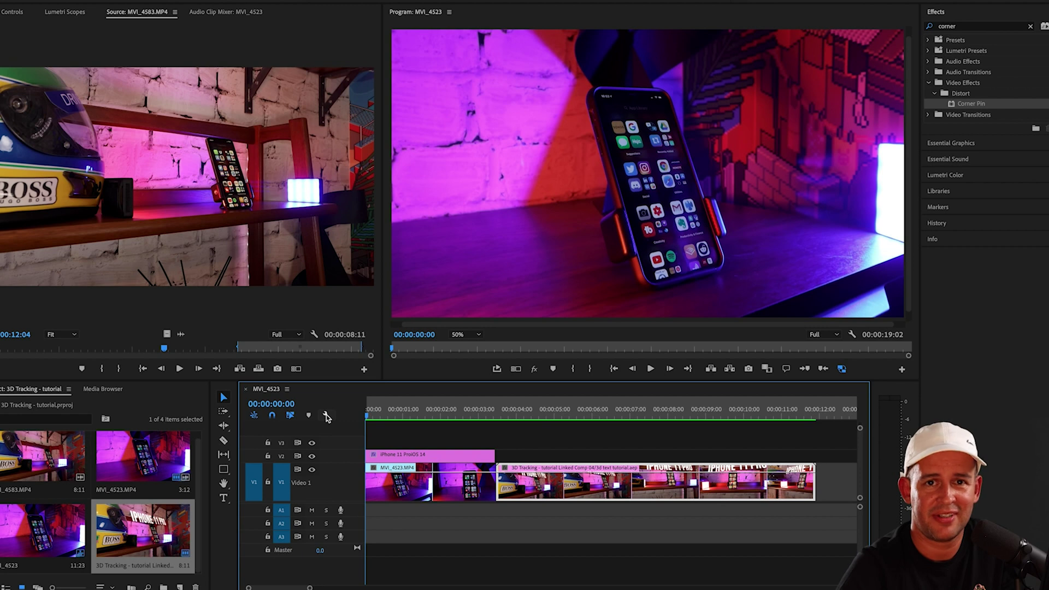
Step: Play the rendered sequence to watch the tracked IPHONE 11 PRO title above the phone
{"action": "key", "text": "space"}
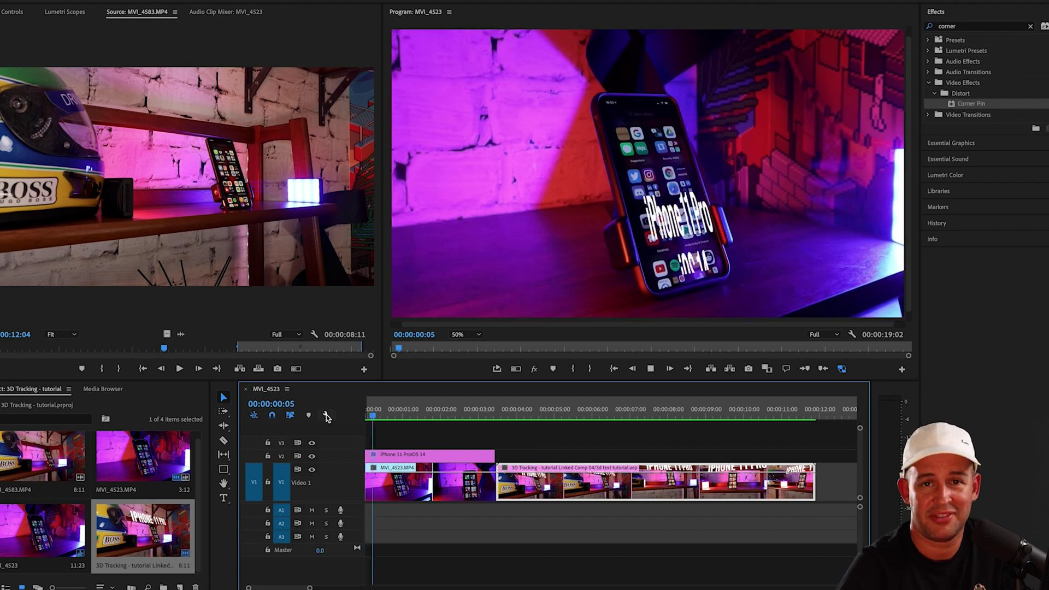